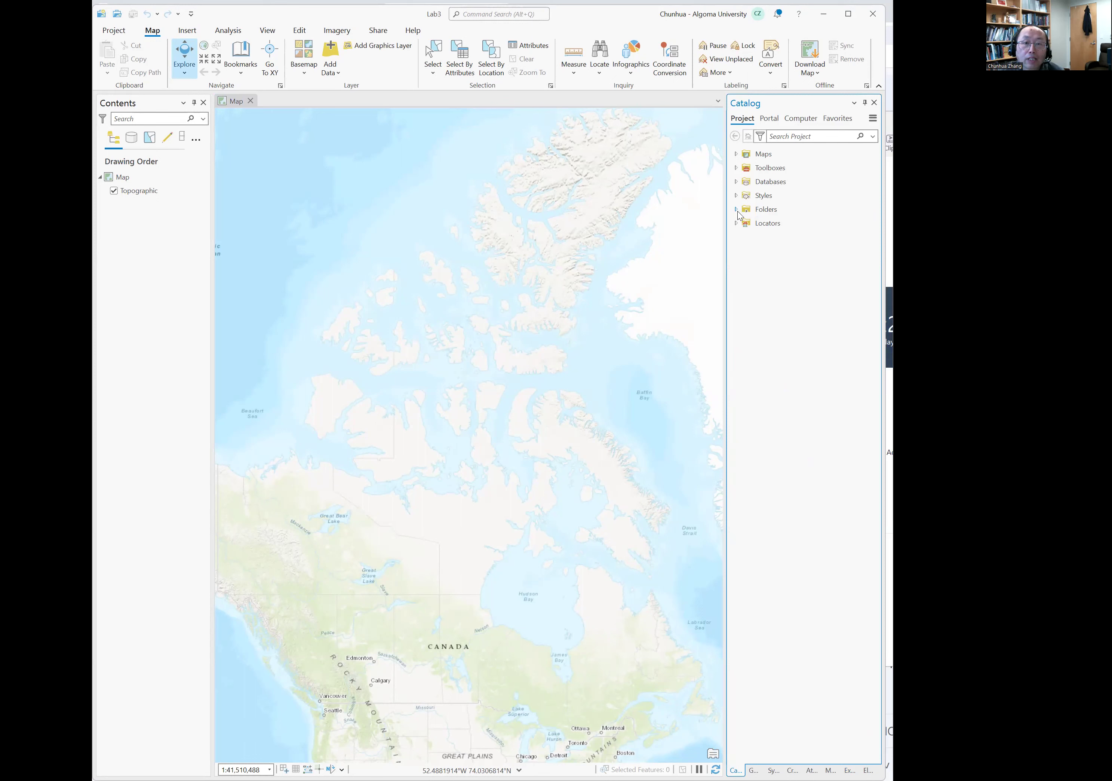
Step: Add a folder connection to the Lab3 folder inside GEOG2016 on My Book (D:)
click(772, 211)
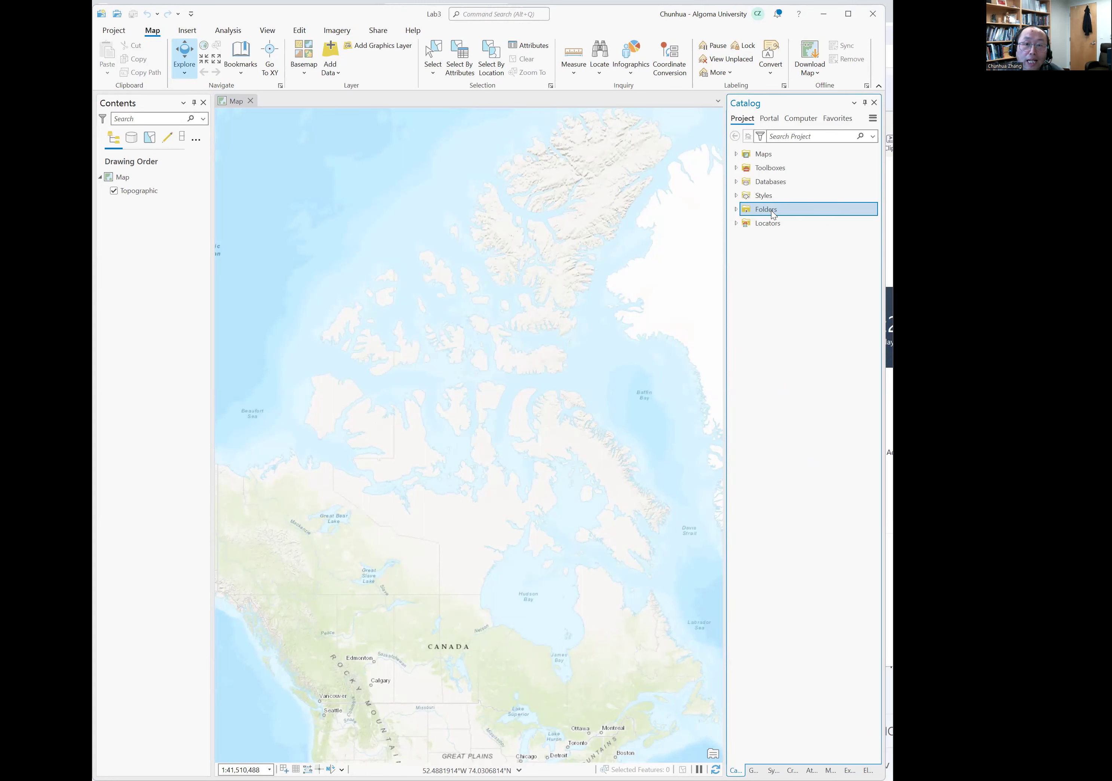
right_click(771, 211)
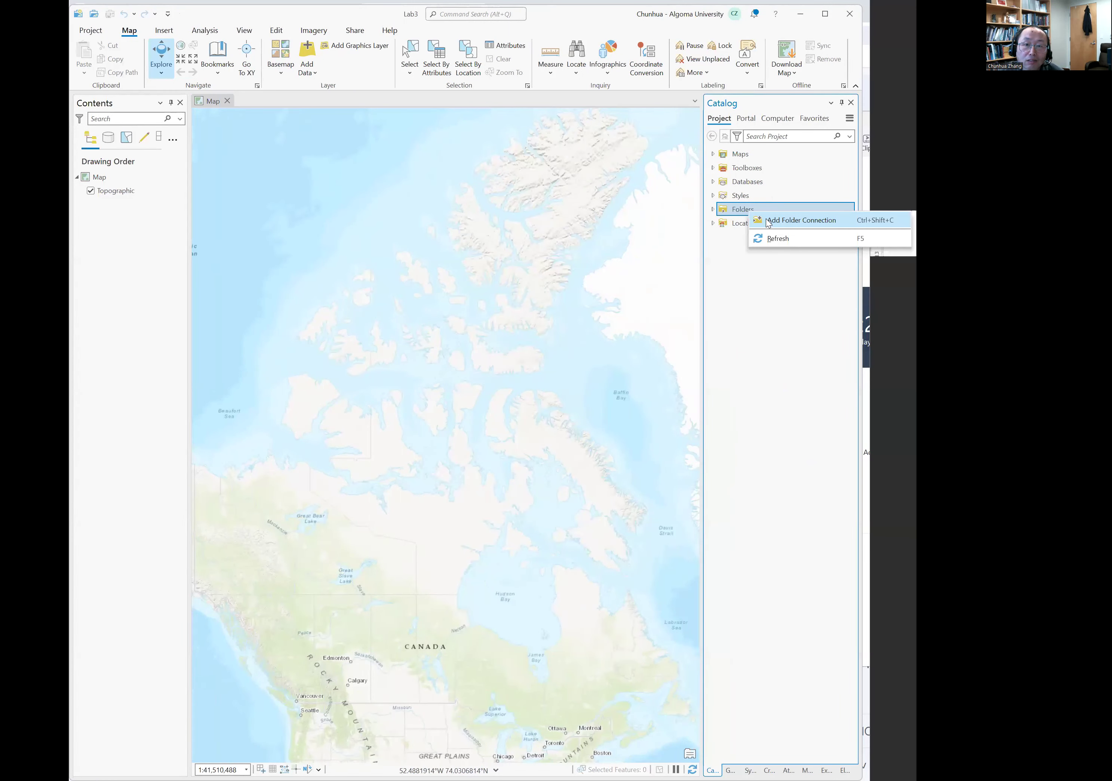
click(792, 220)
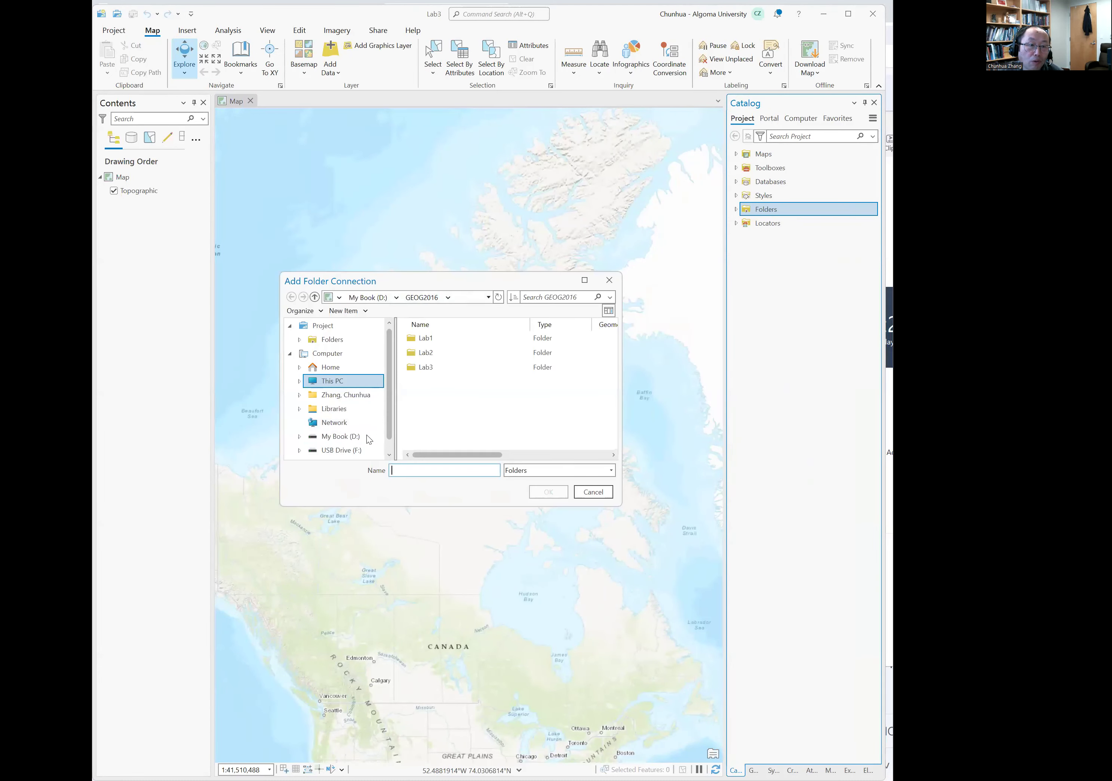
click(346, 435)
click(464, 411)
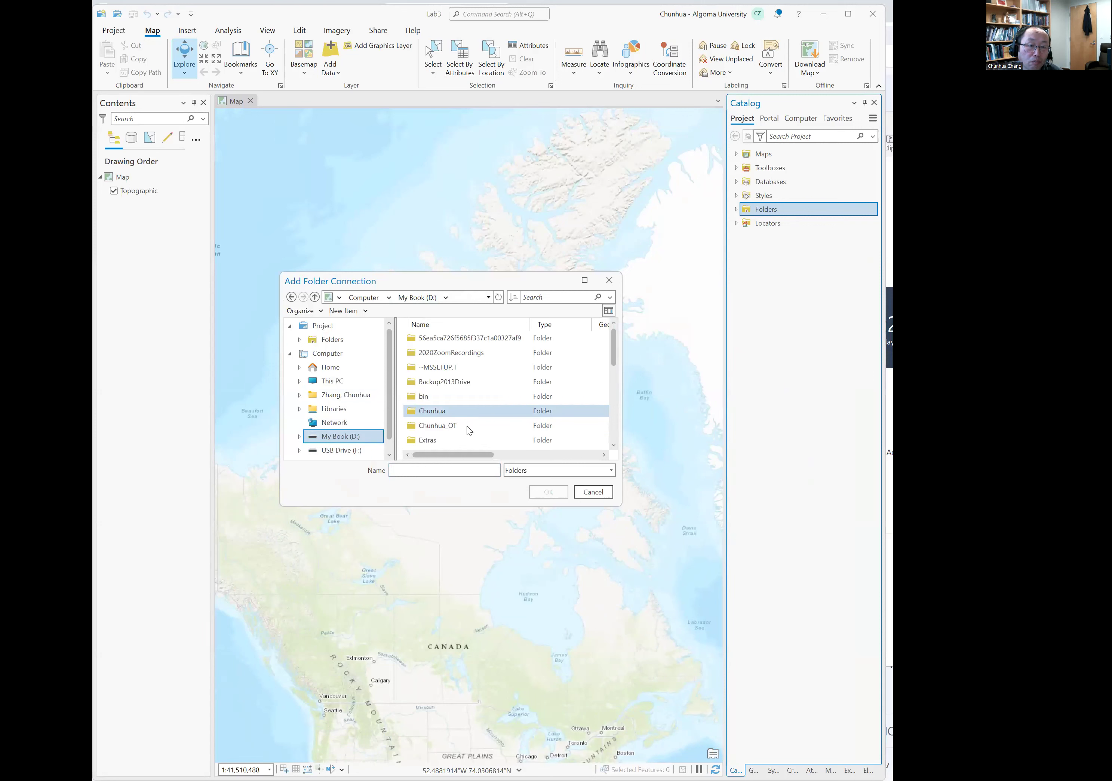
scroll(469, 429, down, 2)
double_click(461, 383)
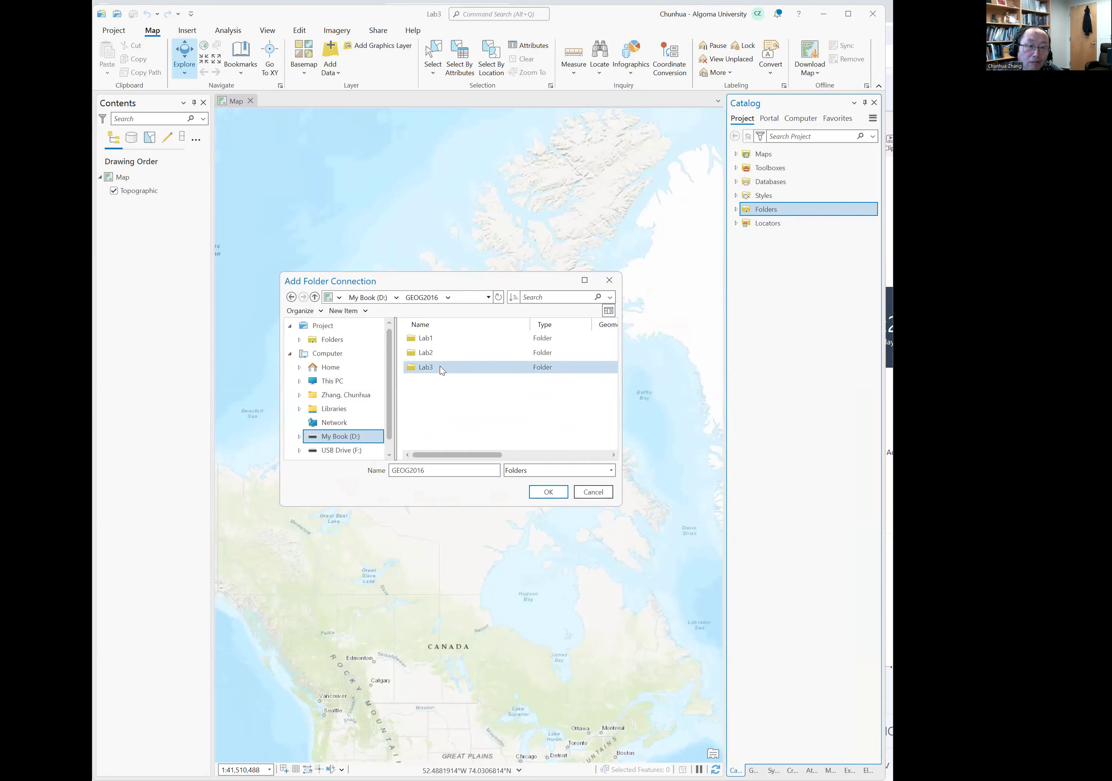
click(440, 366)
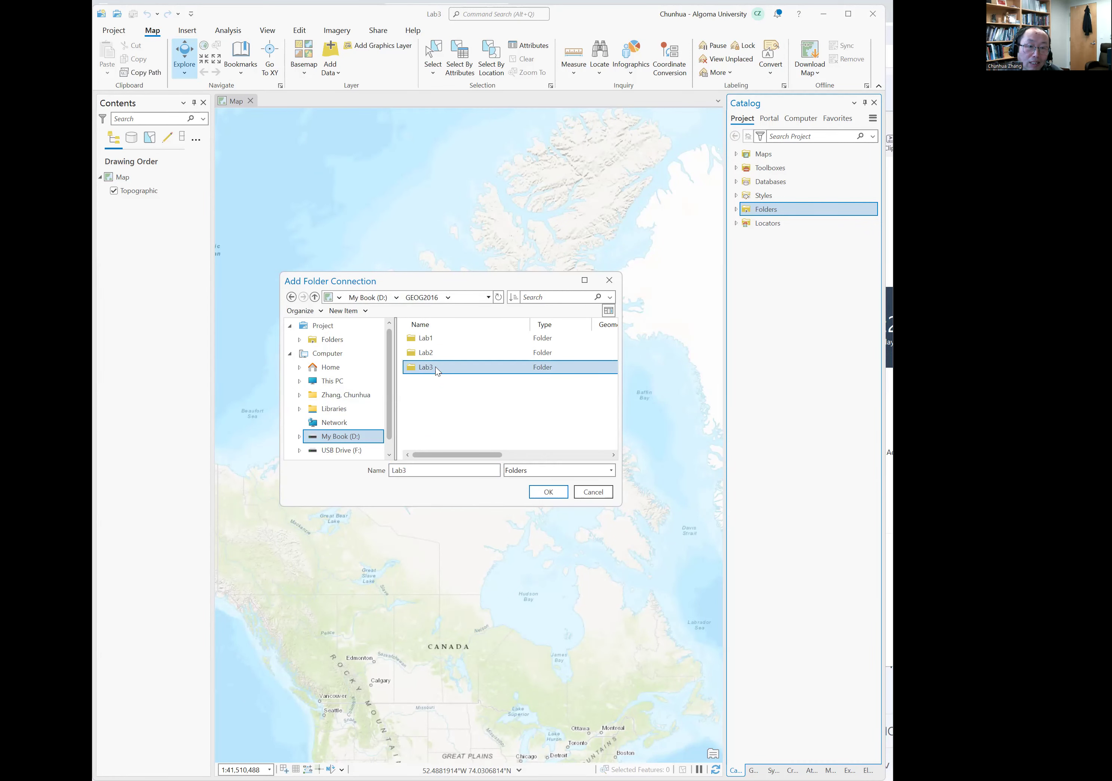
click(549, 492)
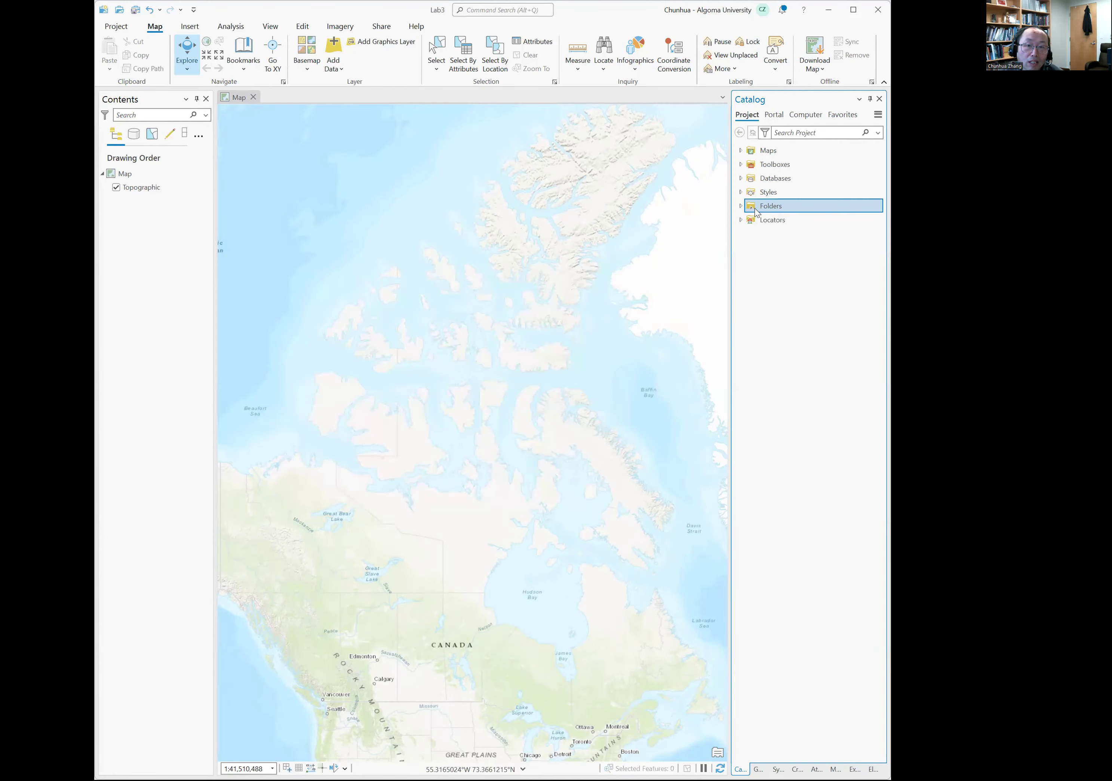
Step: Add canada.shp, Cities.shp and Land_Fng.shp from the connected Lab3 folder to the map
click(736, 210)
click(749, 233)
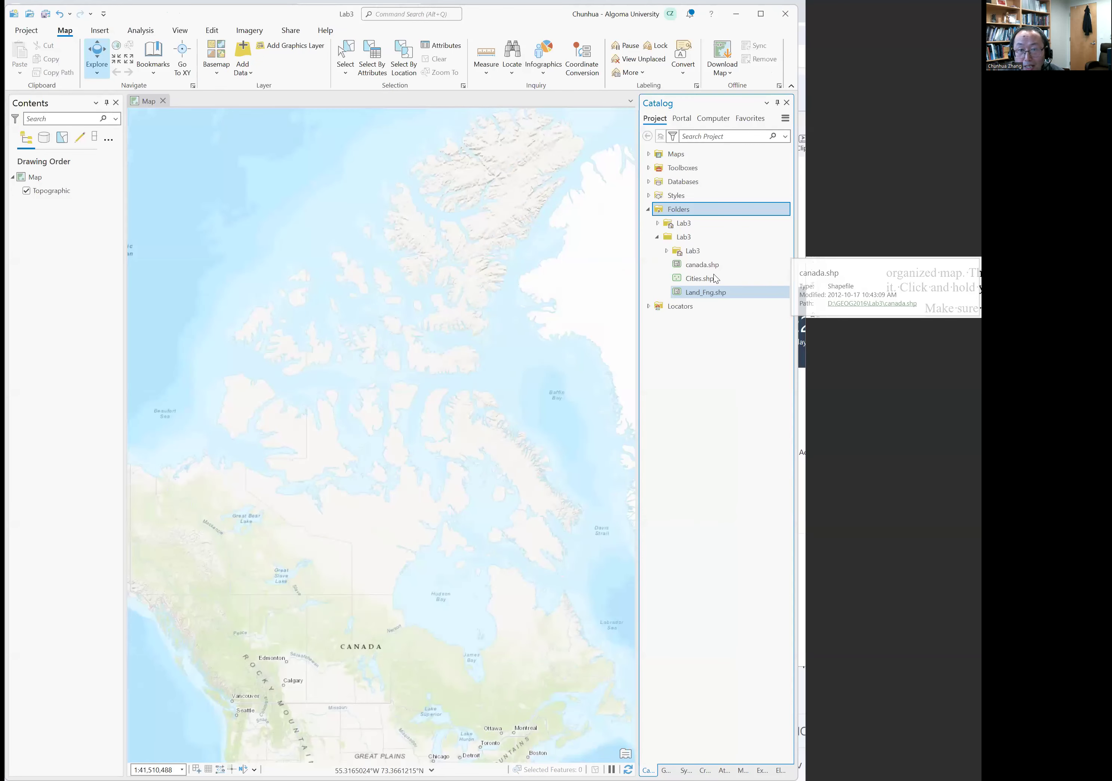
mouse_move(713, 266)
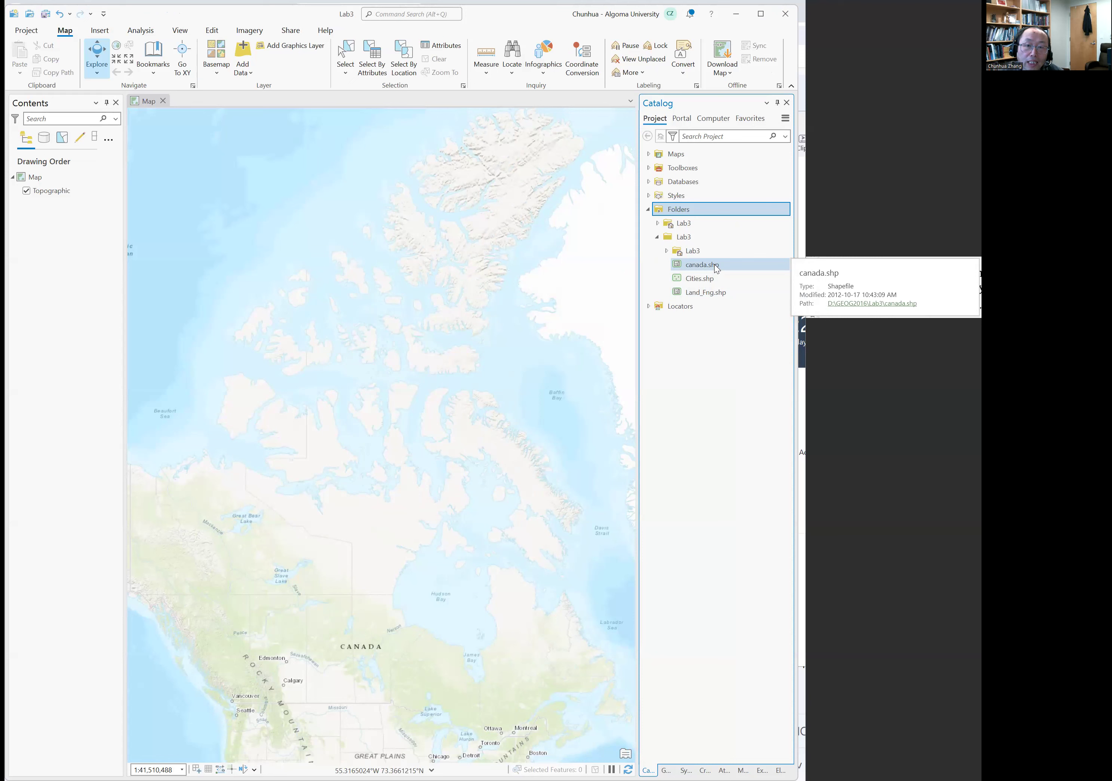
click(714, 267)
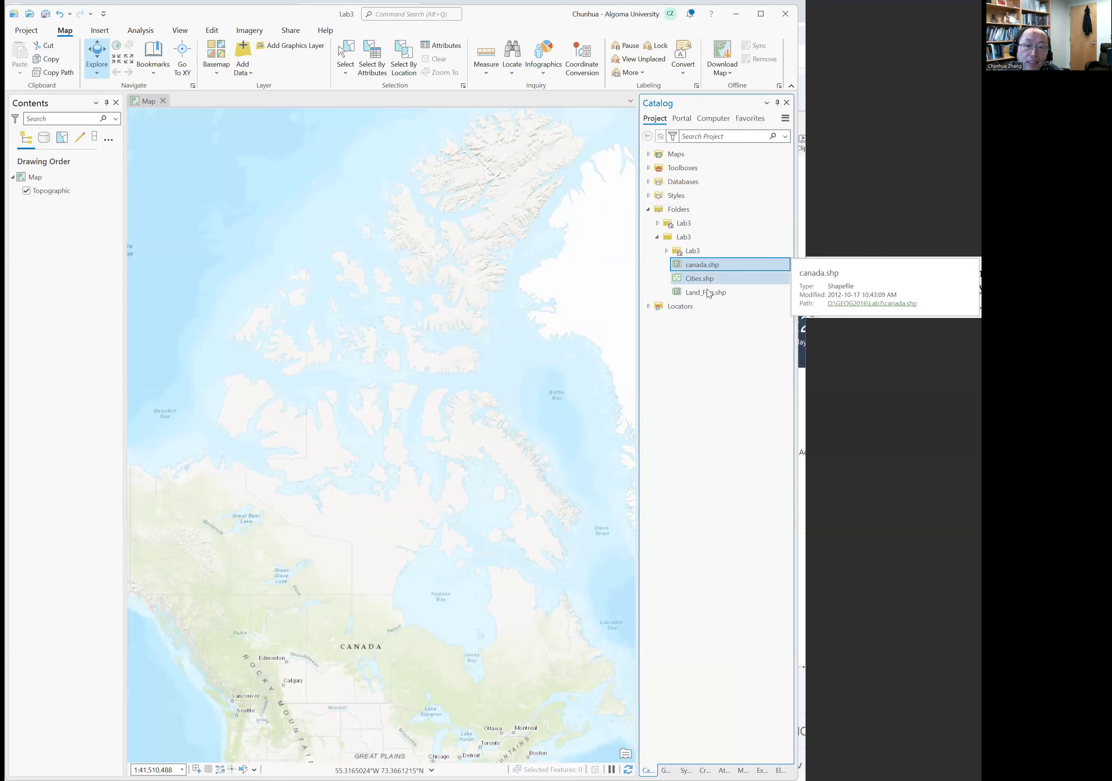
shift+click(729, 292)
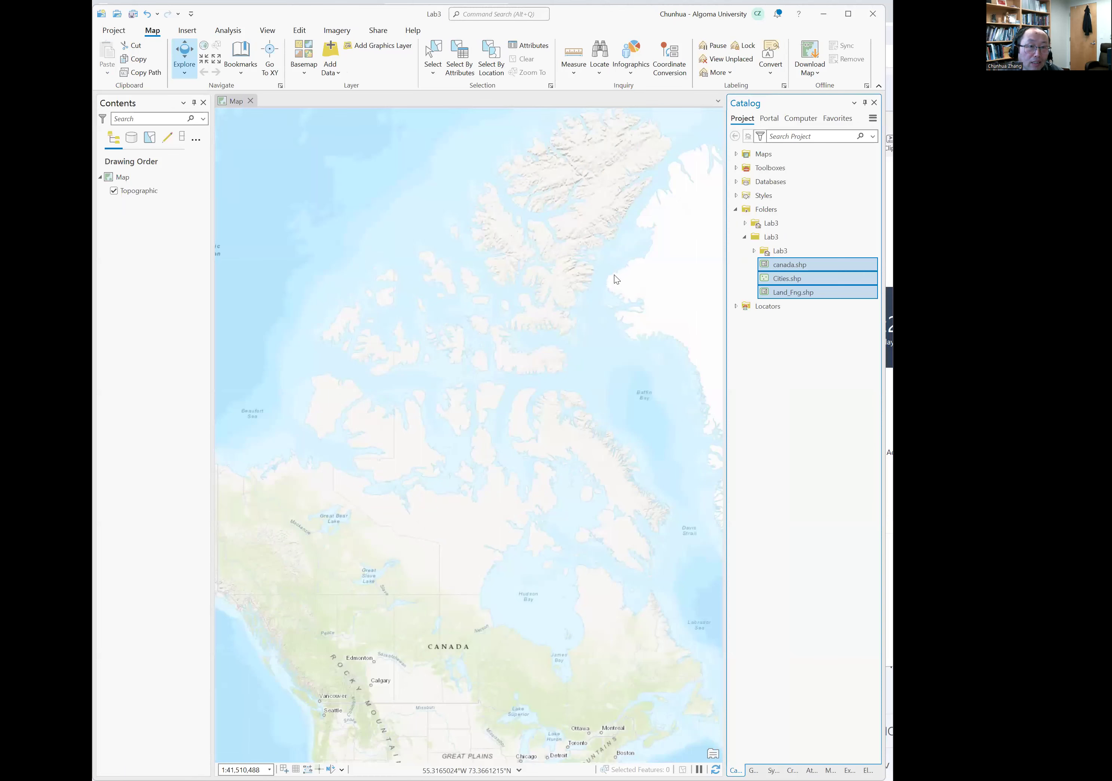
drag(616, 279, 615, 279)
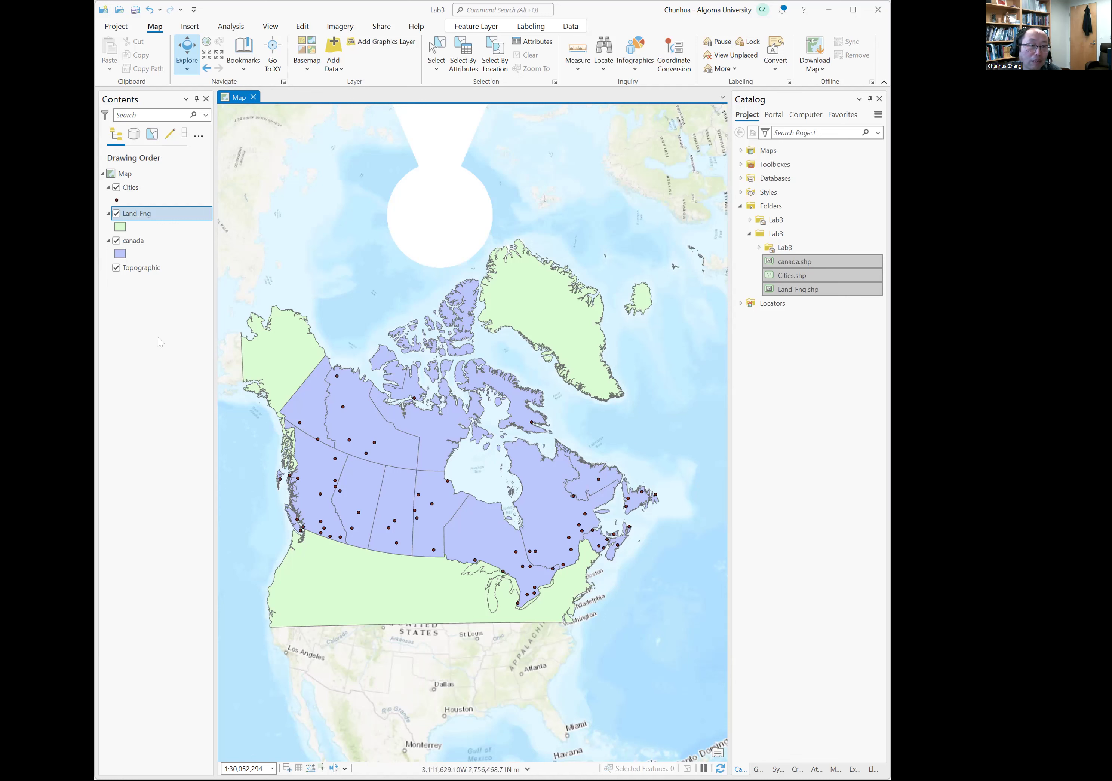
Step: Remove the Topographic basemap layer from the map
click(170, 271)
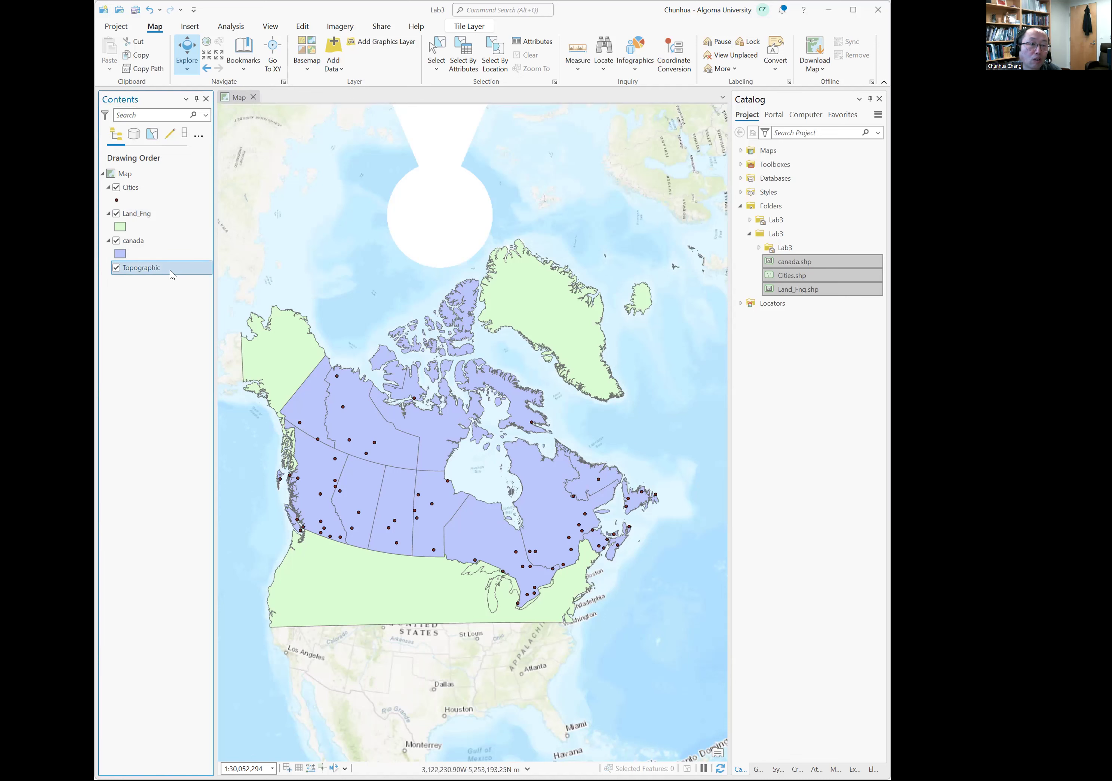
right_click(170, 270)
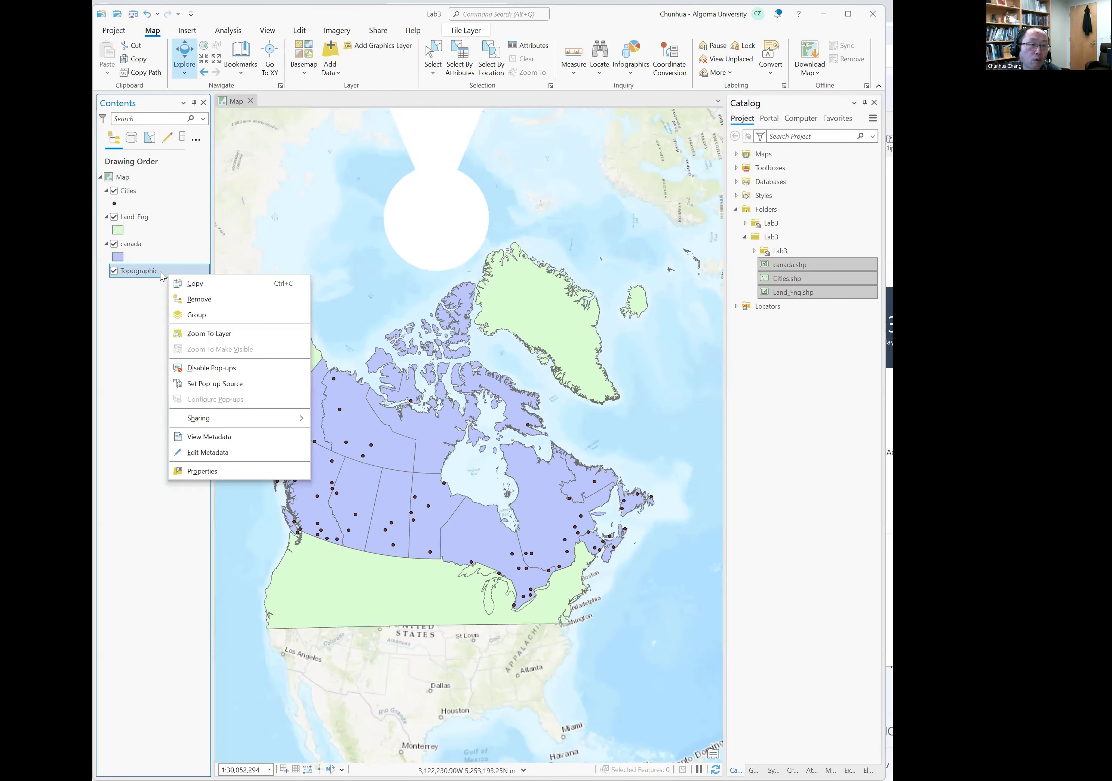
click(192, 299)
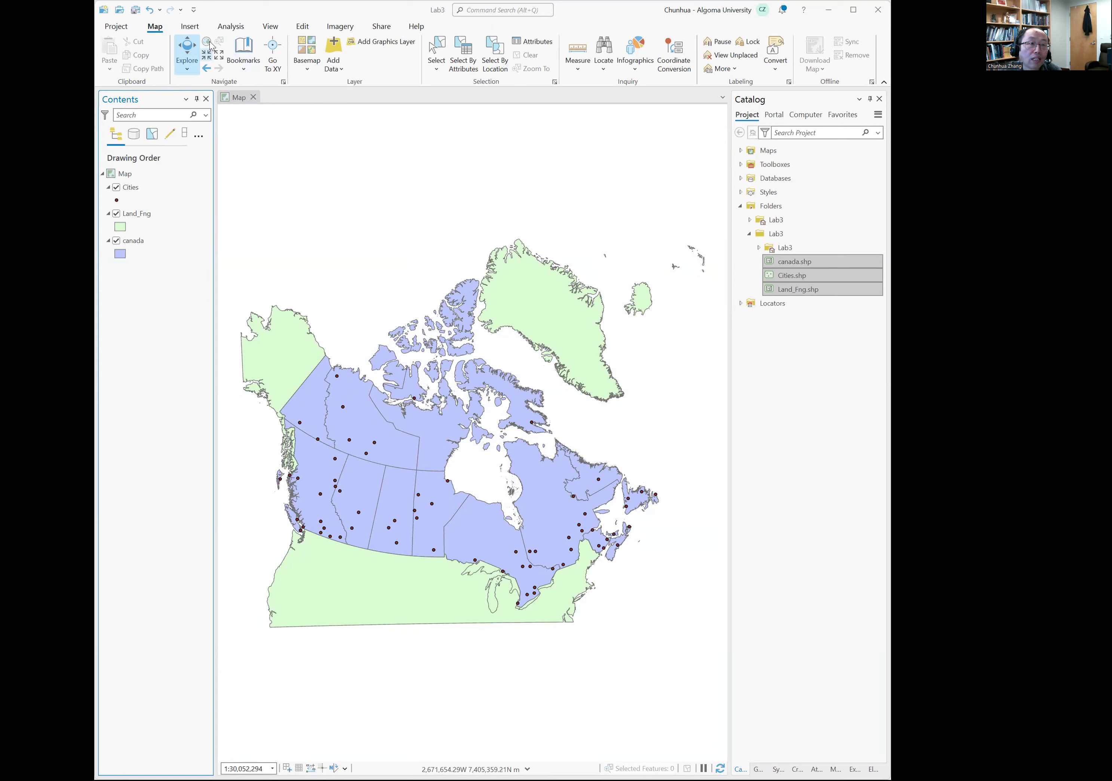
Step: Create a new layout with the ANSI Landscape Letter page size (8.5" x 11")
click(198, 29)
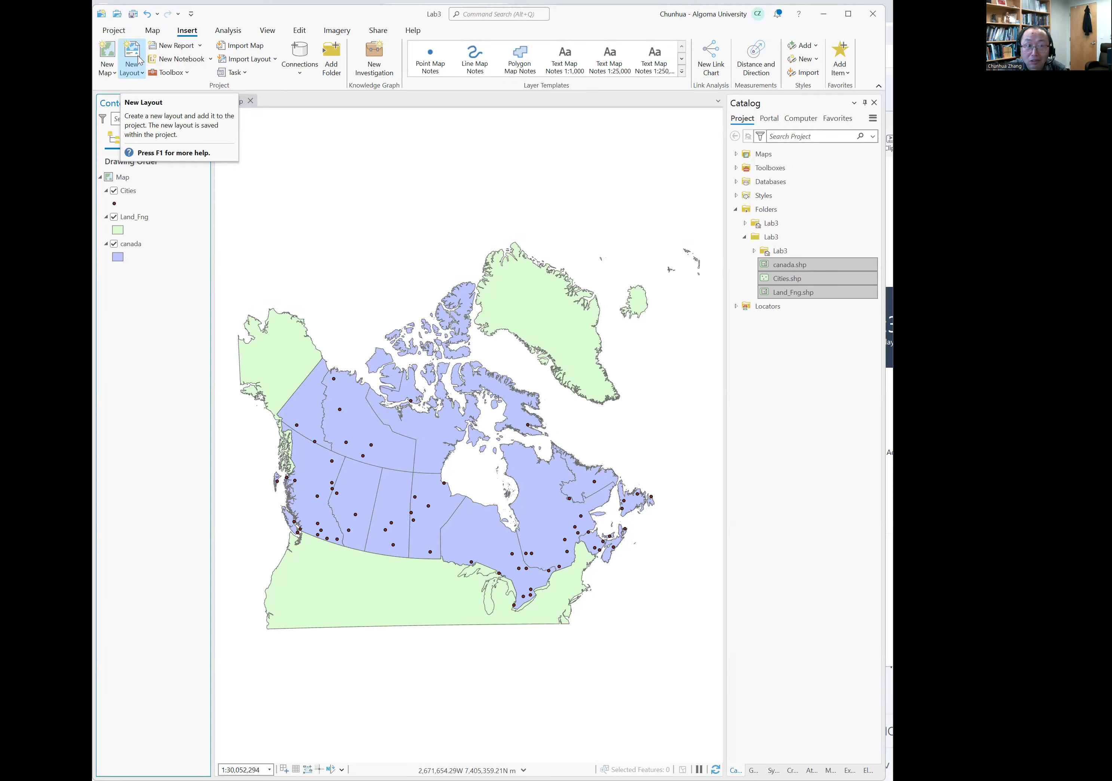
click(139, 60)
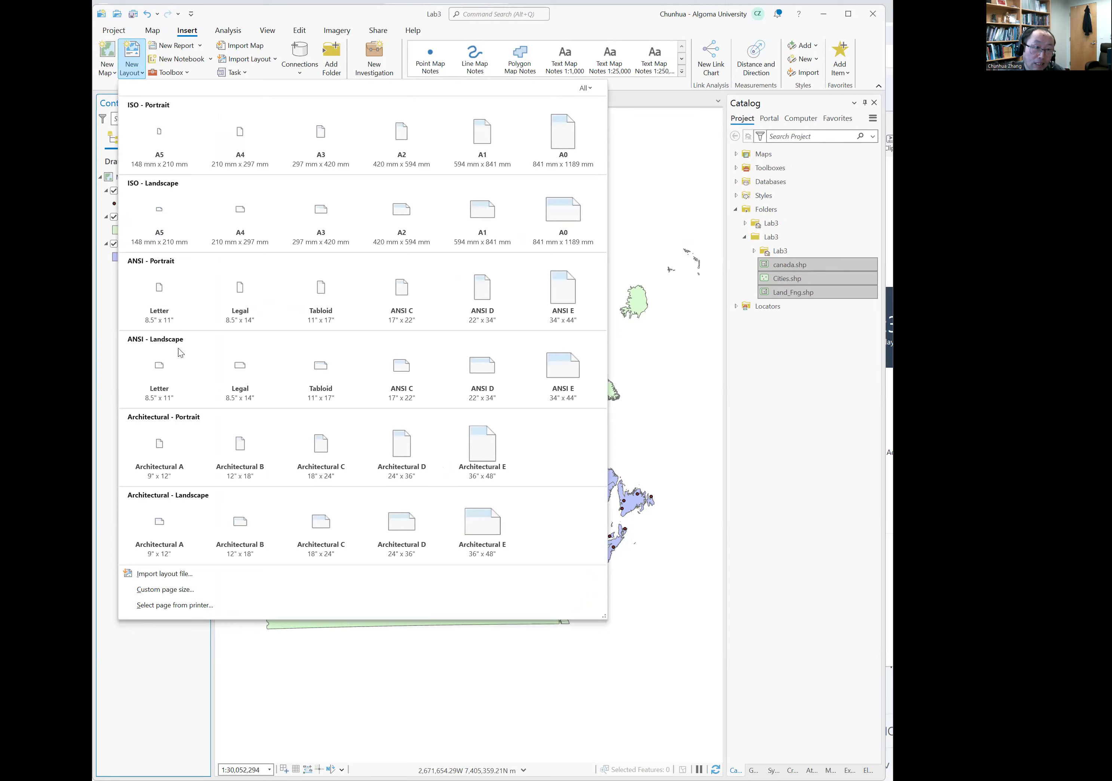
click(176, 379)
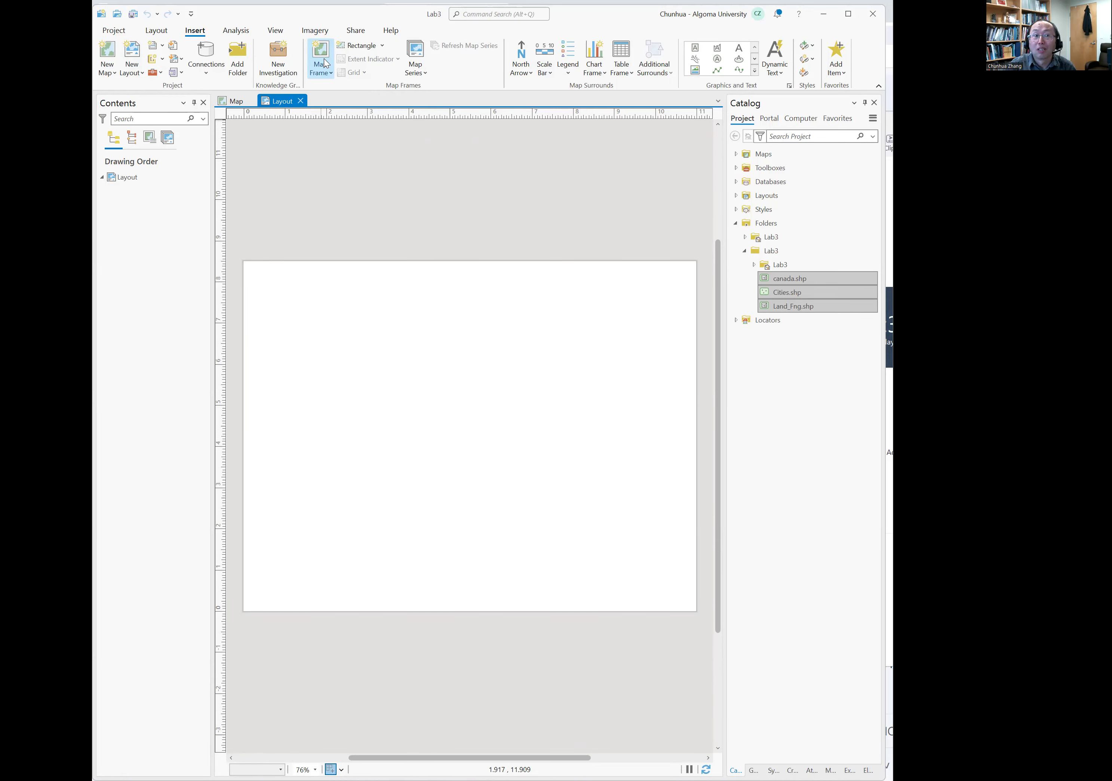
Step: Add both horizontal and vertical guides to the layout, offset from the page edges with a 0.25 in margin
click(325, 62)
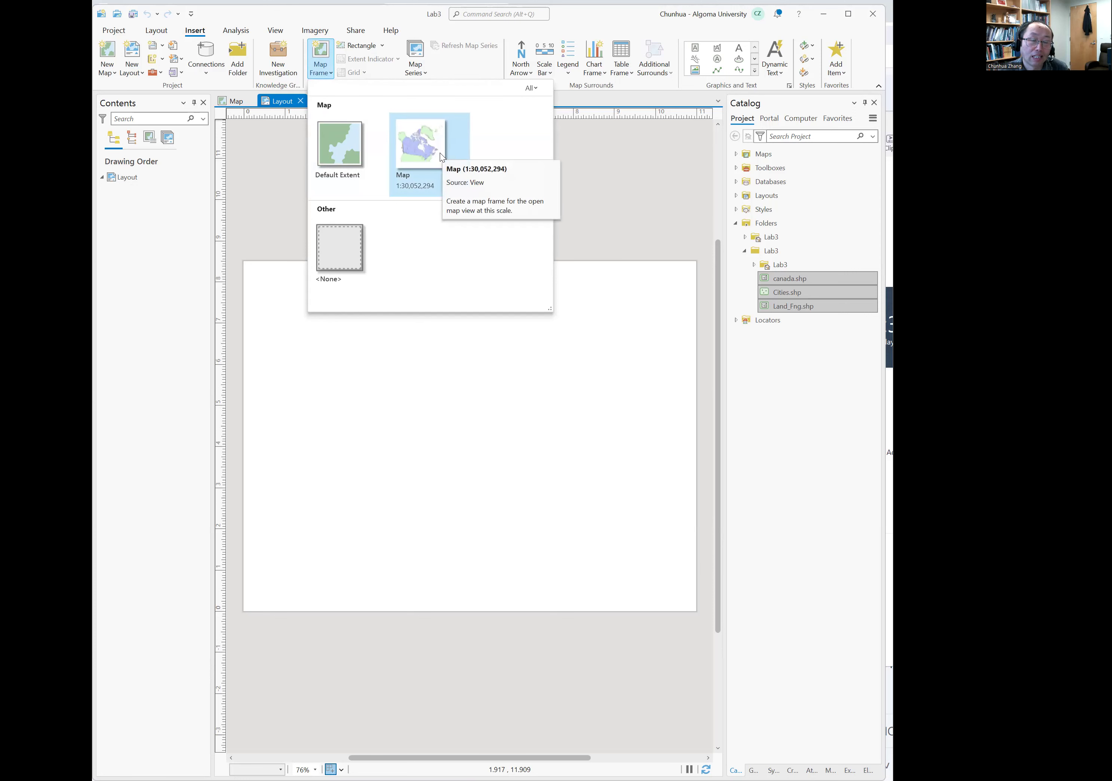
click(440, 153)
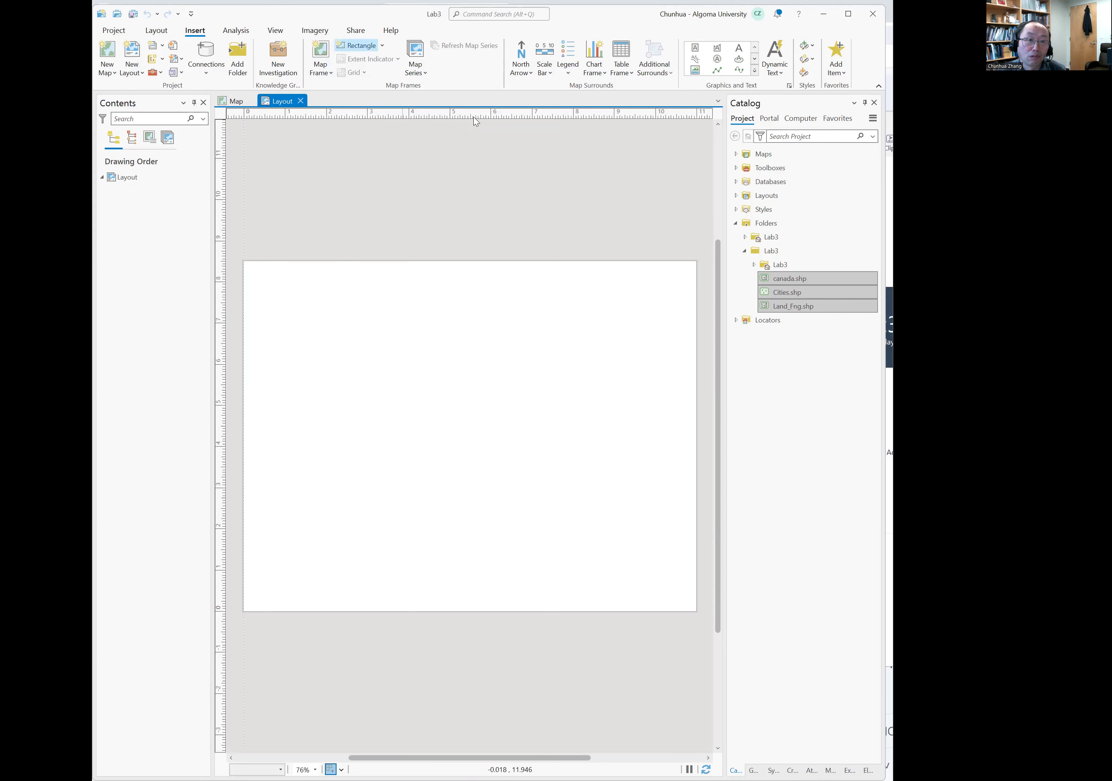
right_click(595, 111)
key(Escape)
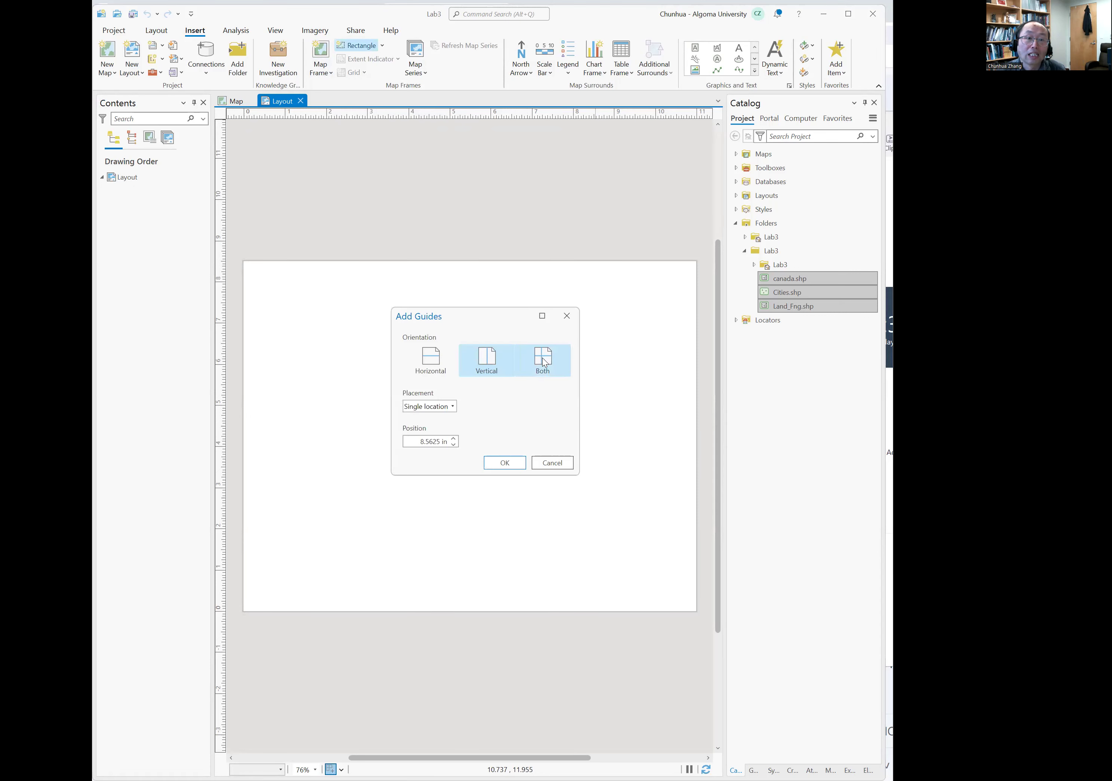
click(544, 364)
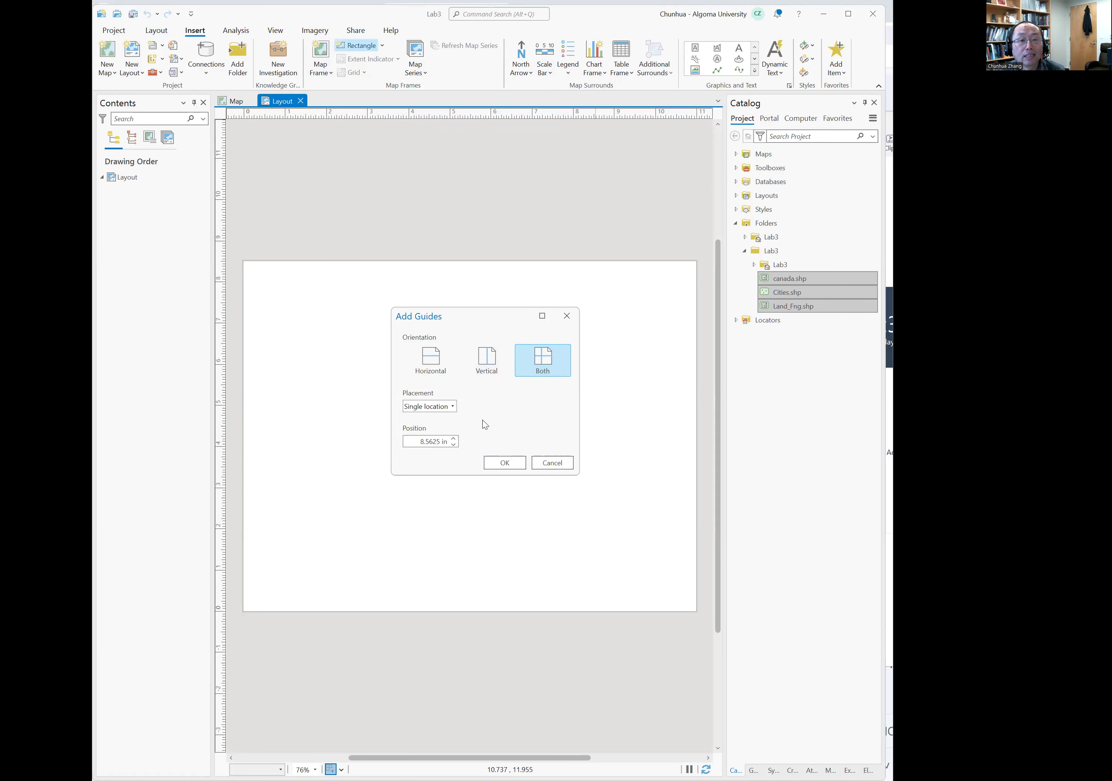
click(454, 413)
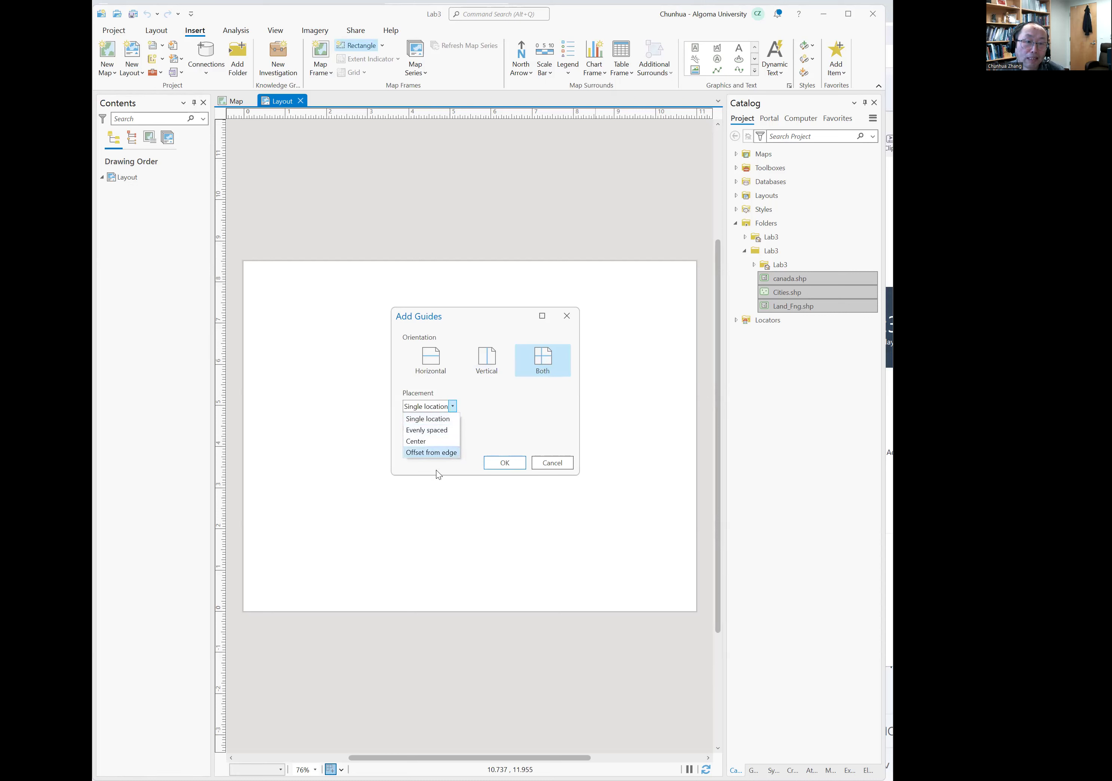
click(441, 454)
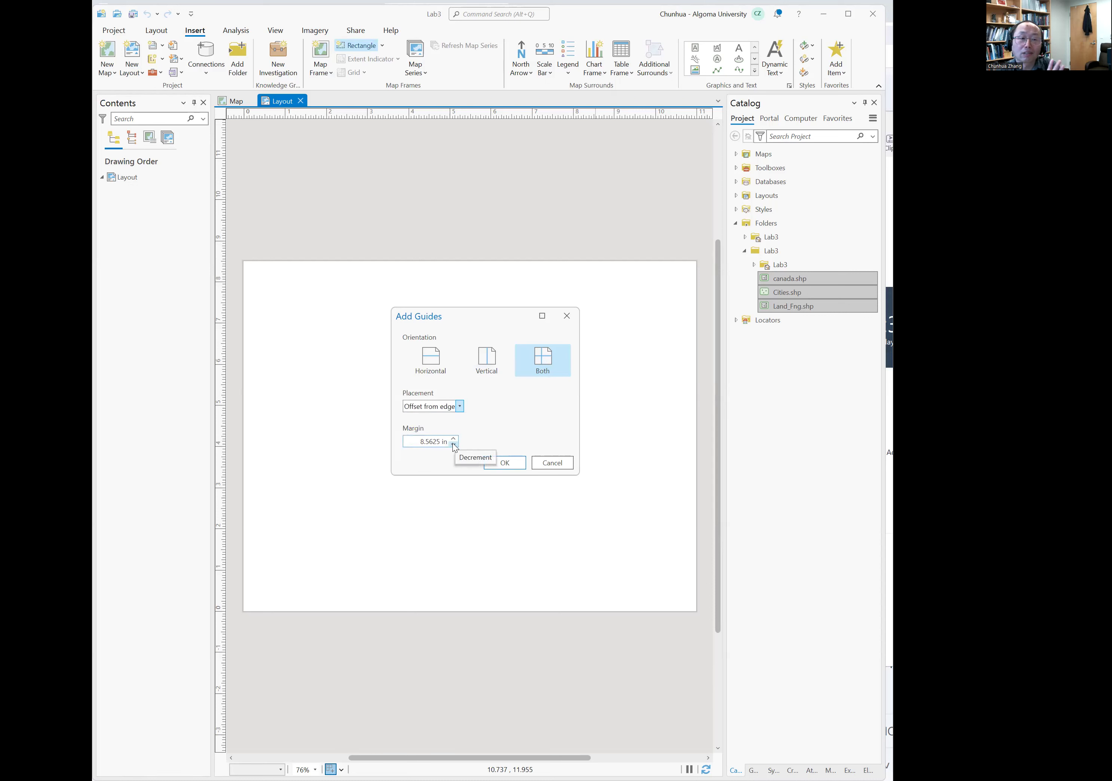
drag(433, 441, 416, 441)
text(0.)
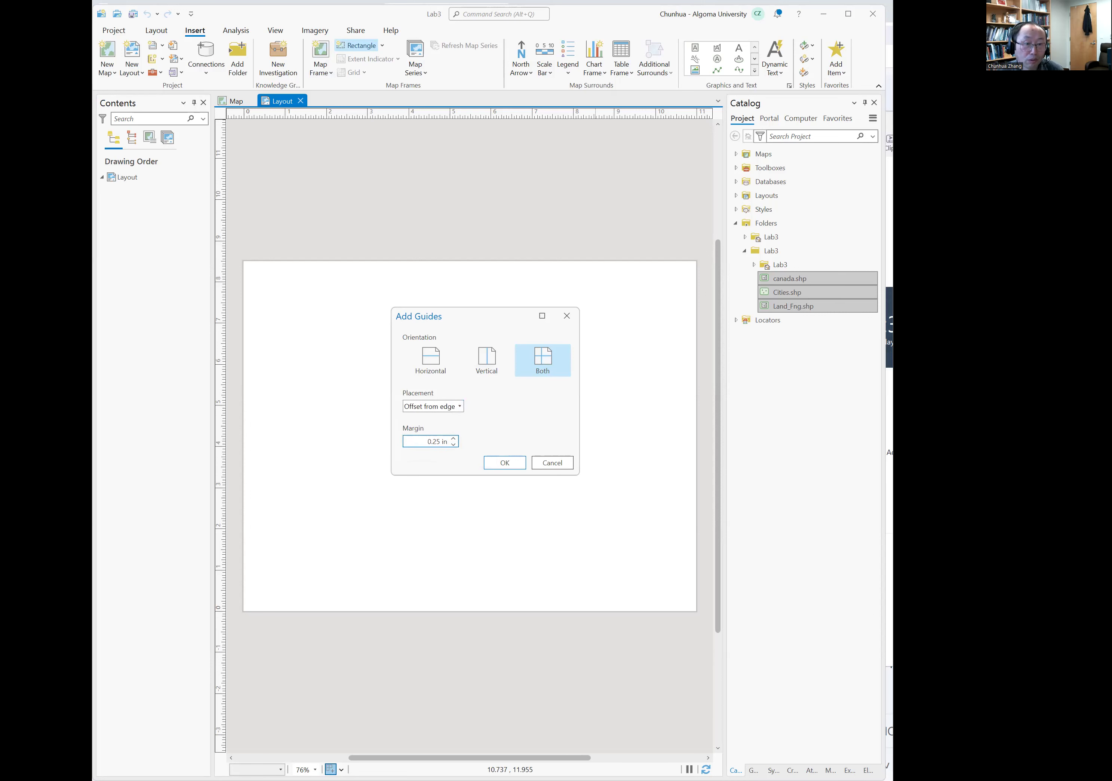
click(505, 463)
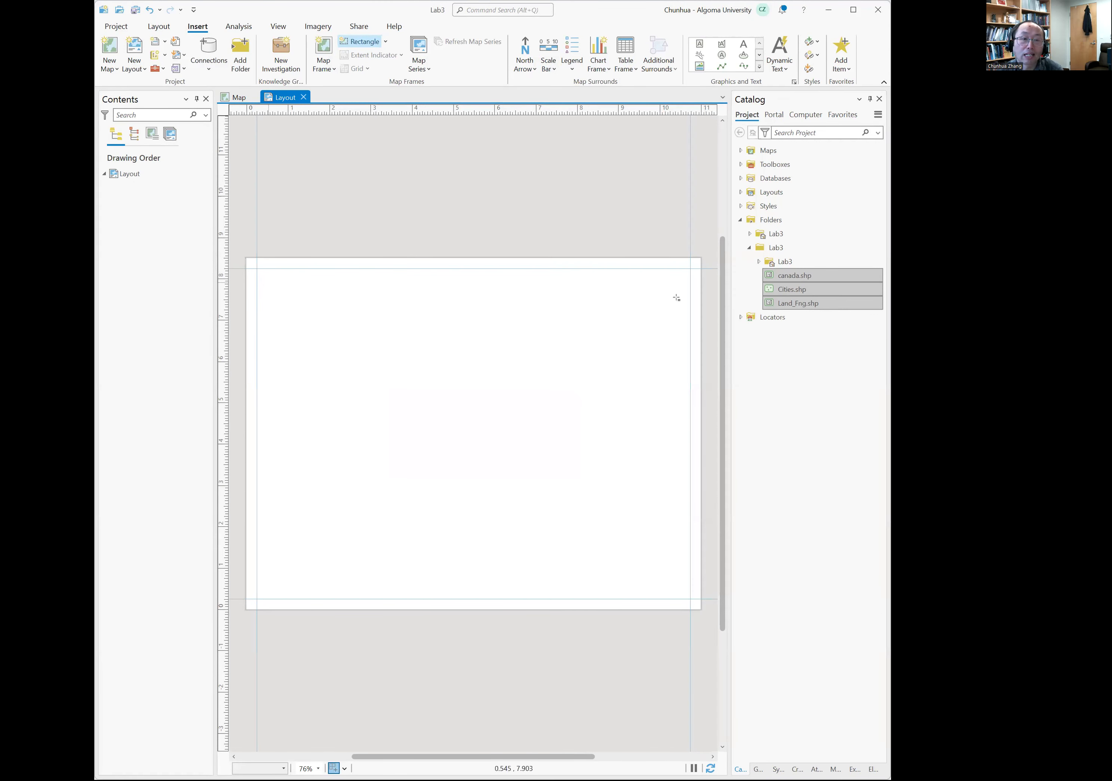
Step: Insert a map frame from the 1:30,052,294 map view, filling the rectangle between the page guides
click(326, 51)
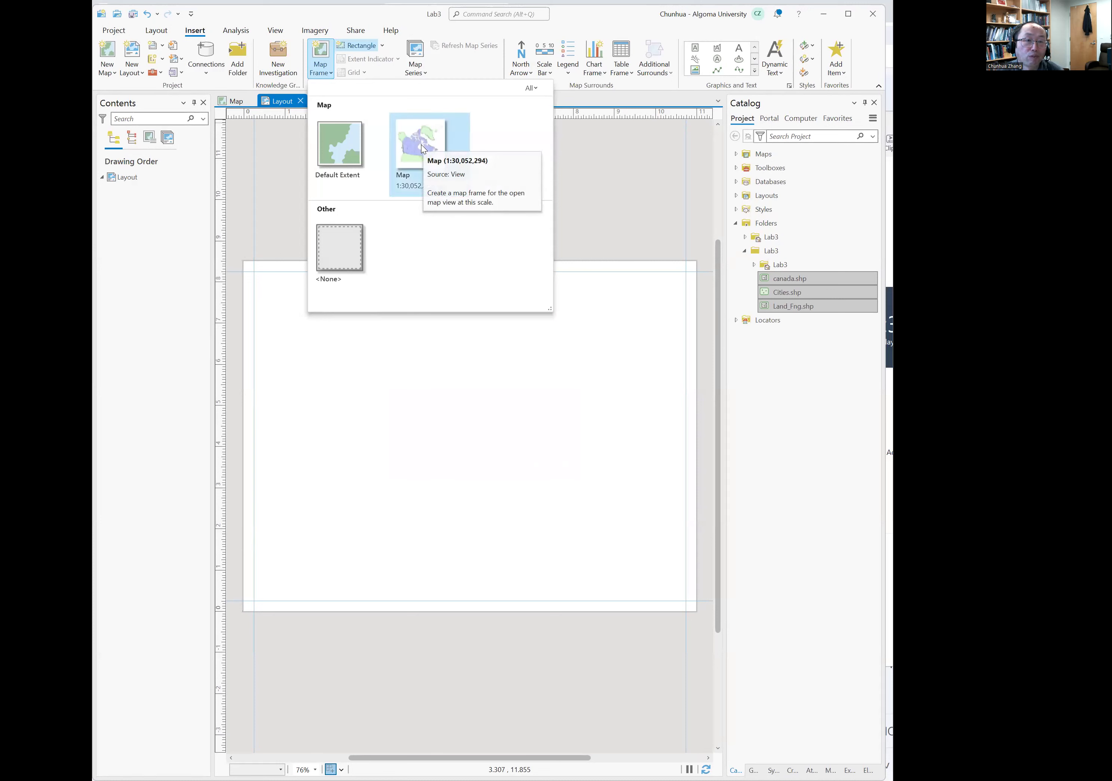
click(421, 145)
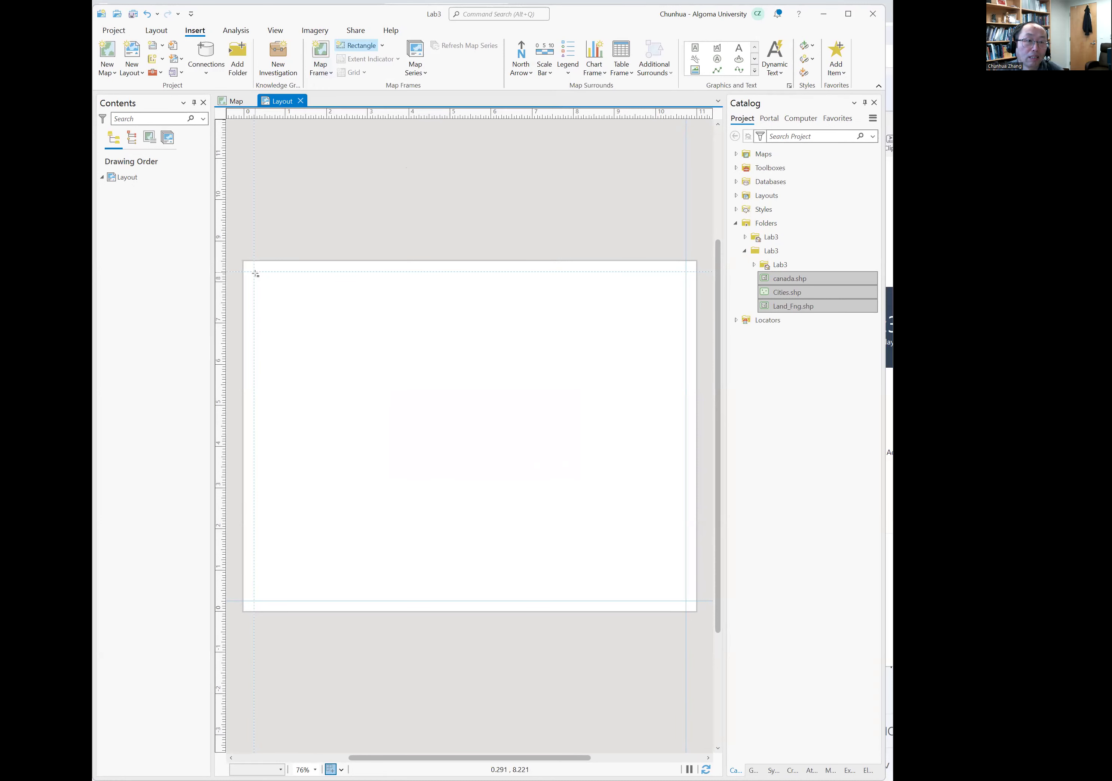
drag(256, 274, 687, 600)
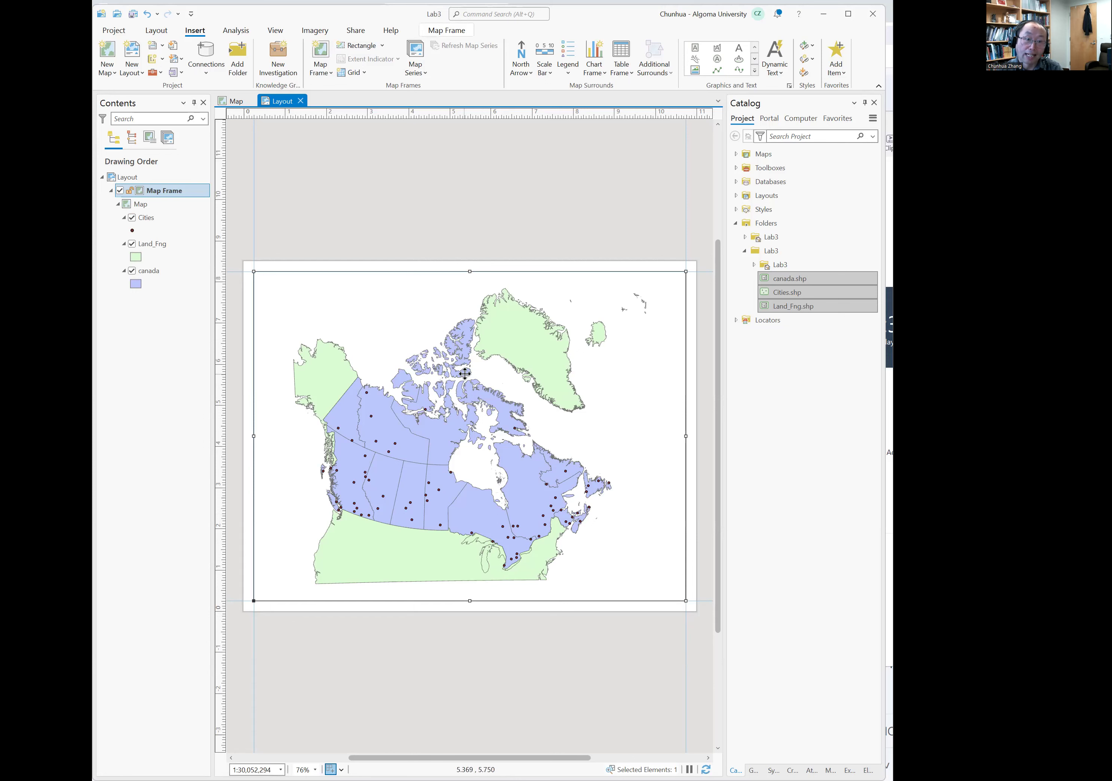
scroll(442, 430, up, 3)
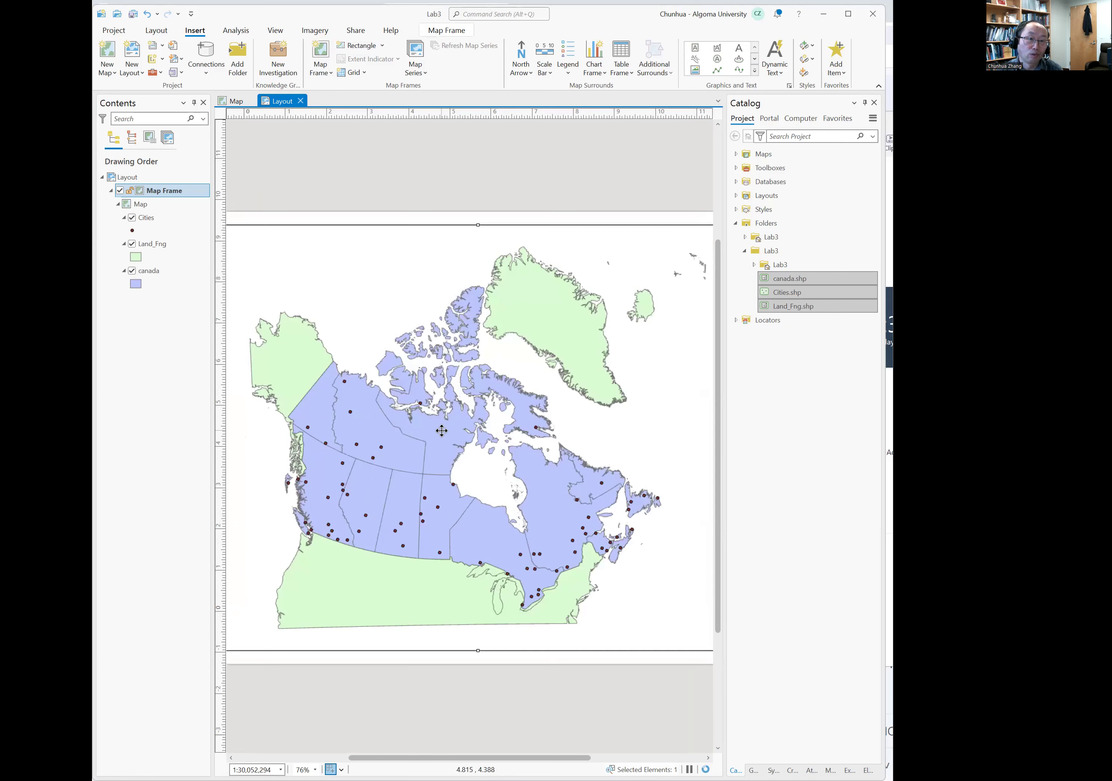
scroll(442, 430, down, 3)
scroll(441, 430, up, 3)
scroll(442, 430, down, 3)
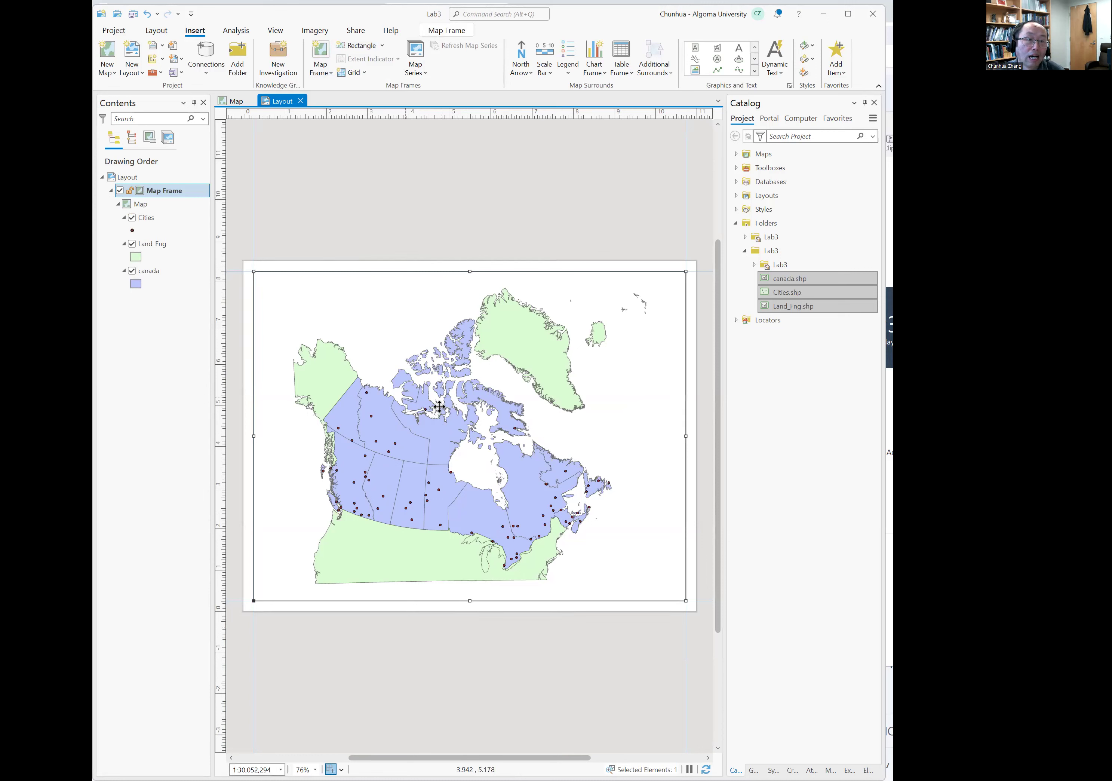
Step: Activate the map frame and zoom its map of Canada in to about 1:25,000,000
click(156, 30)
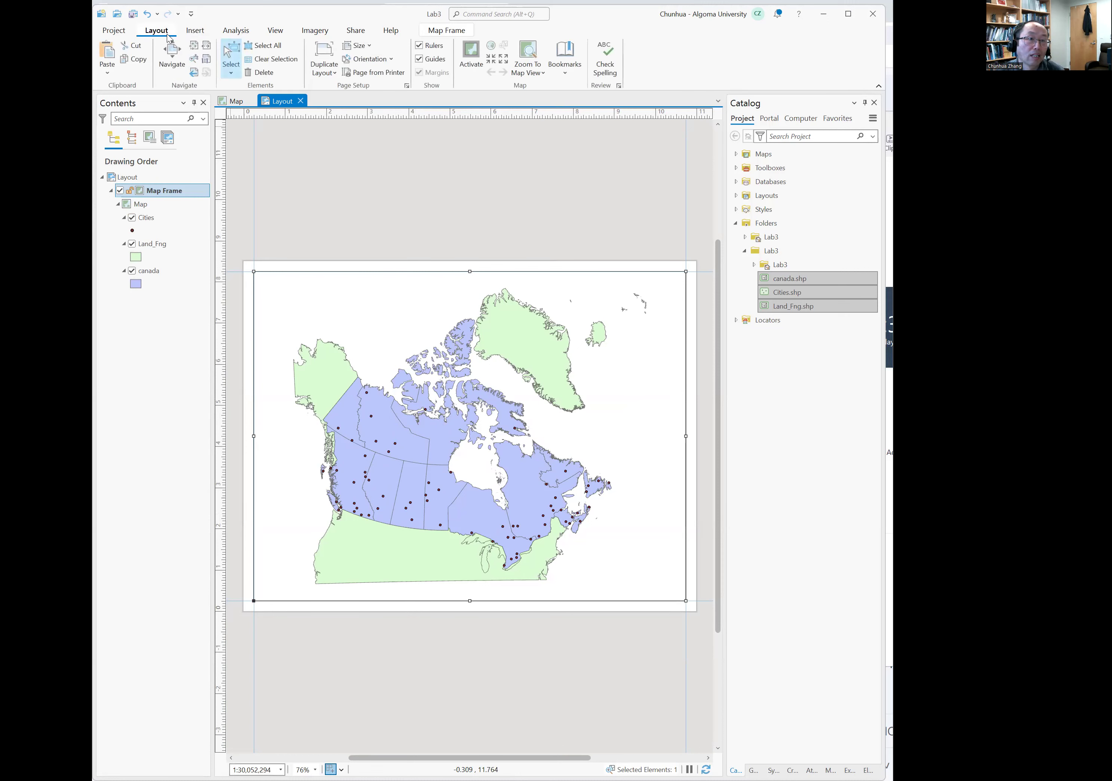
click(471, 55)
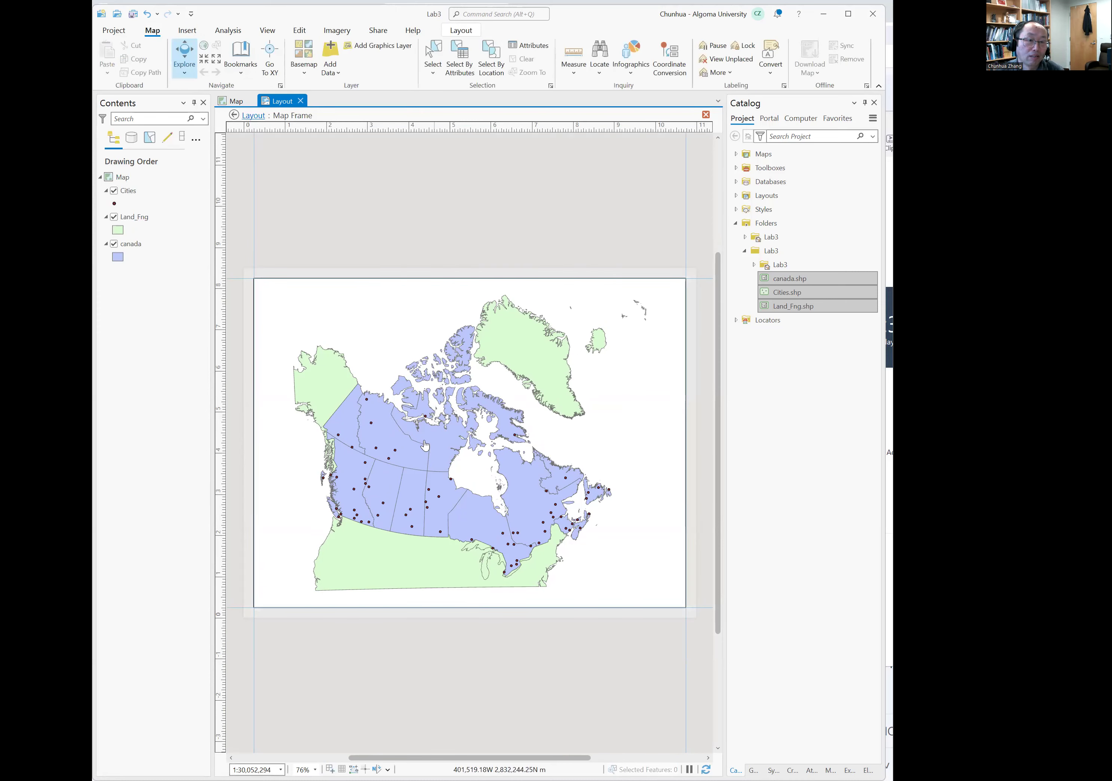
scroll(425, 444, up, 2)
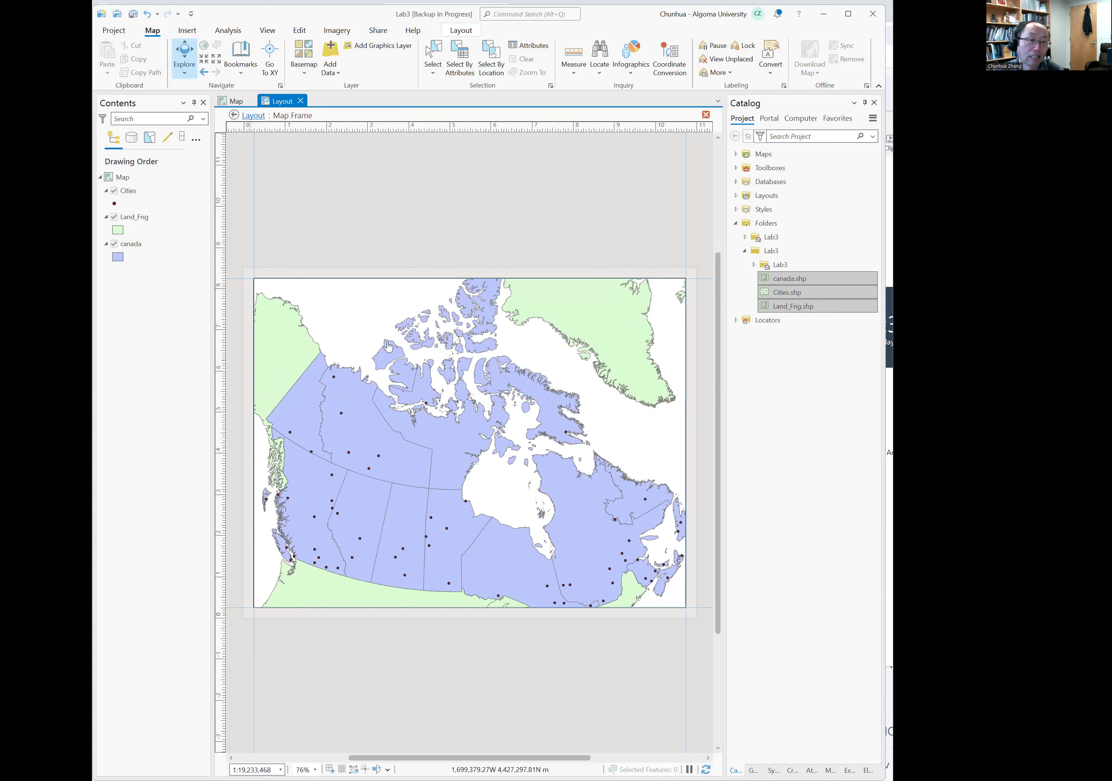
scroll(389, 346, down, 2)
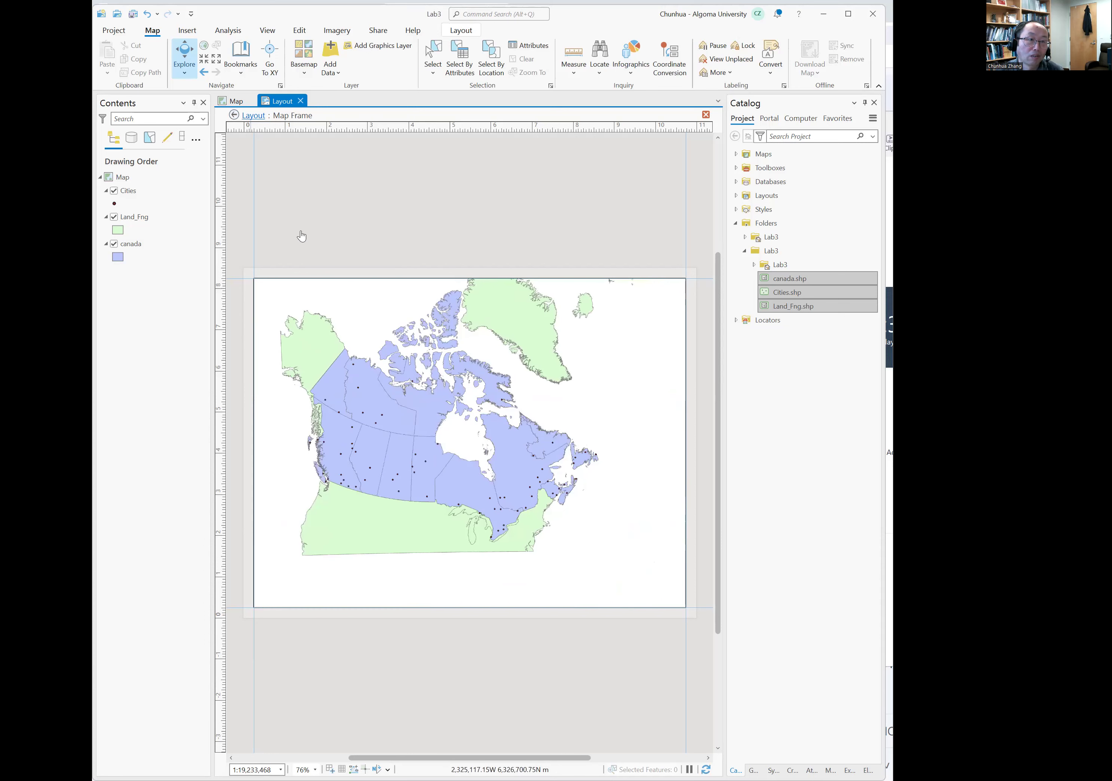
click(205, 60)
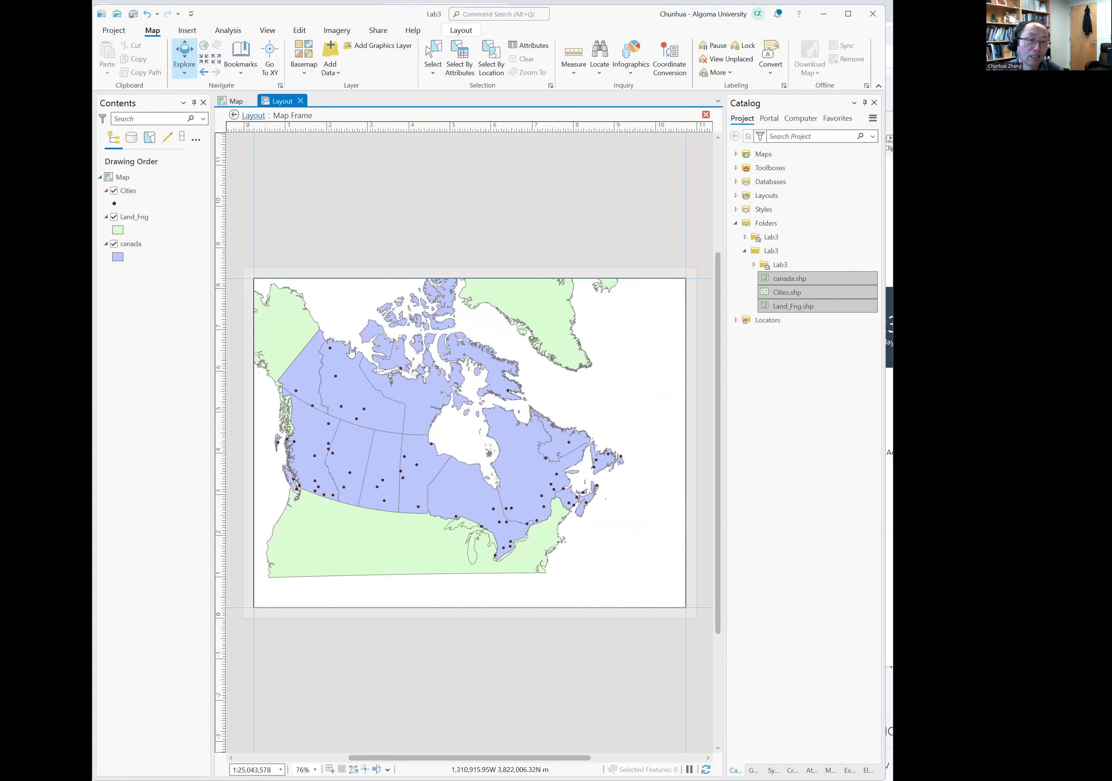
drag(395, 390, 397, 424)
click(205, 60)
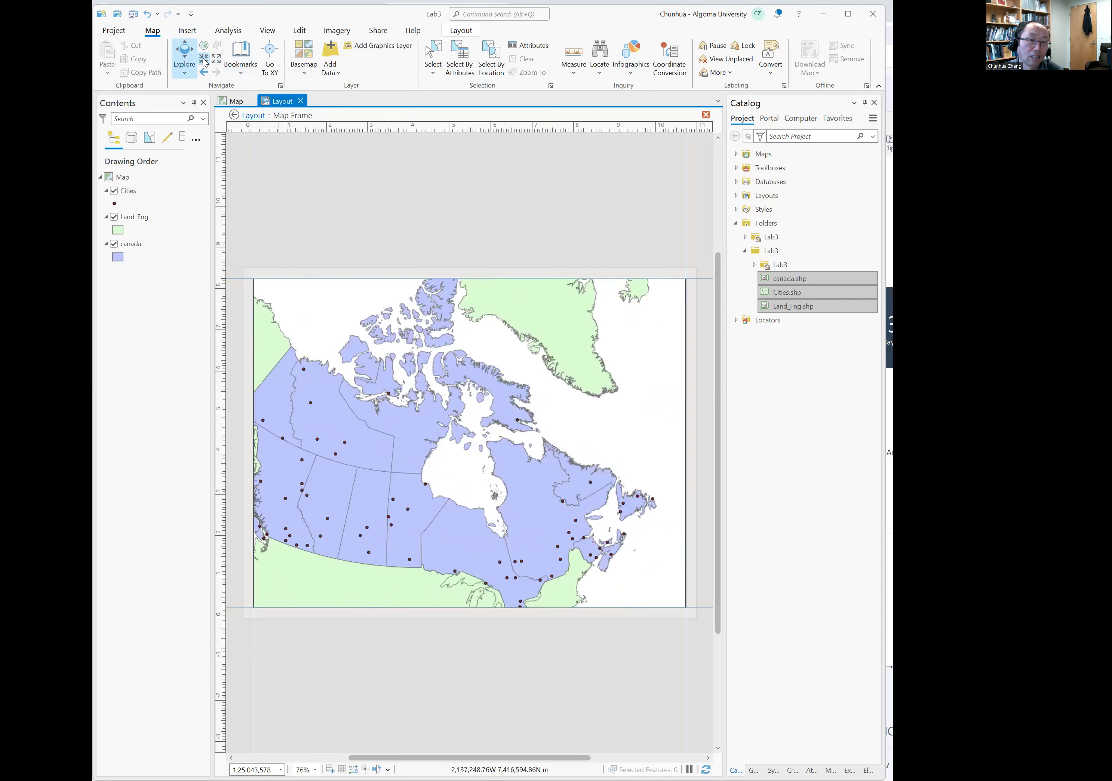
click(216, 59)
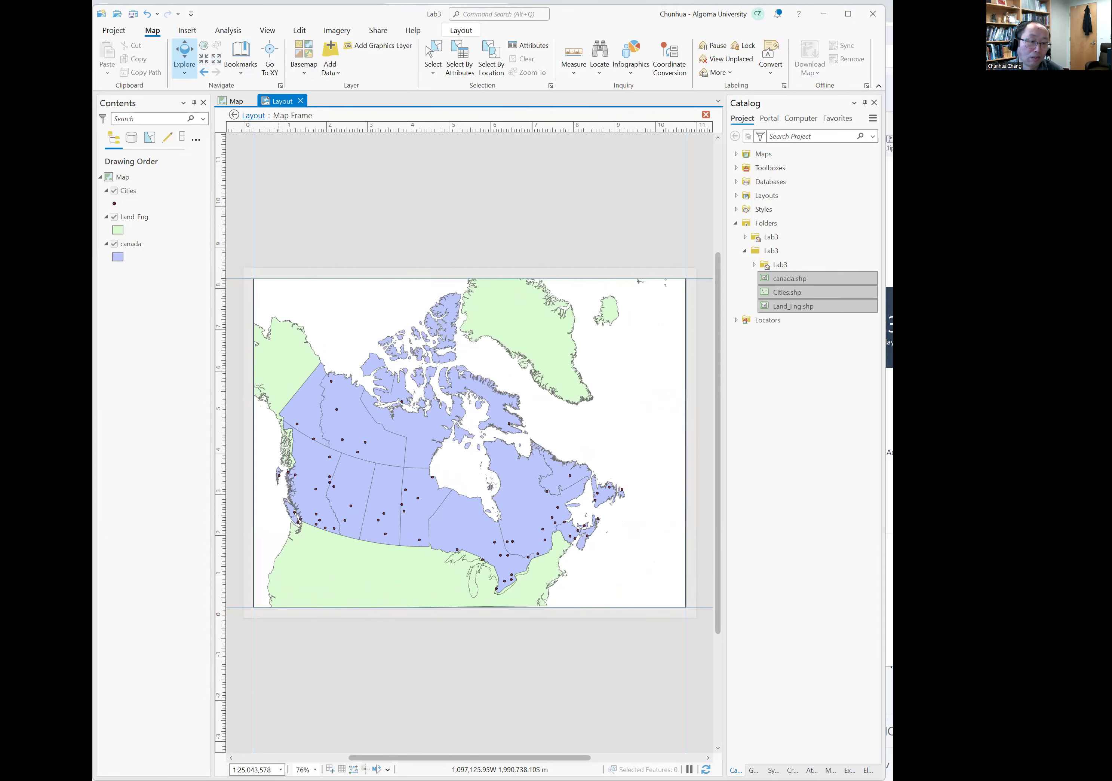
Step: Set the map scale in the activated map frame to 1:23,000,000
click(234, 769)
click(234, 769)
drag(241, 770, 271, 769)
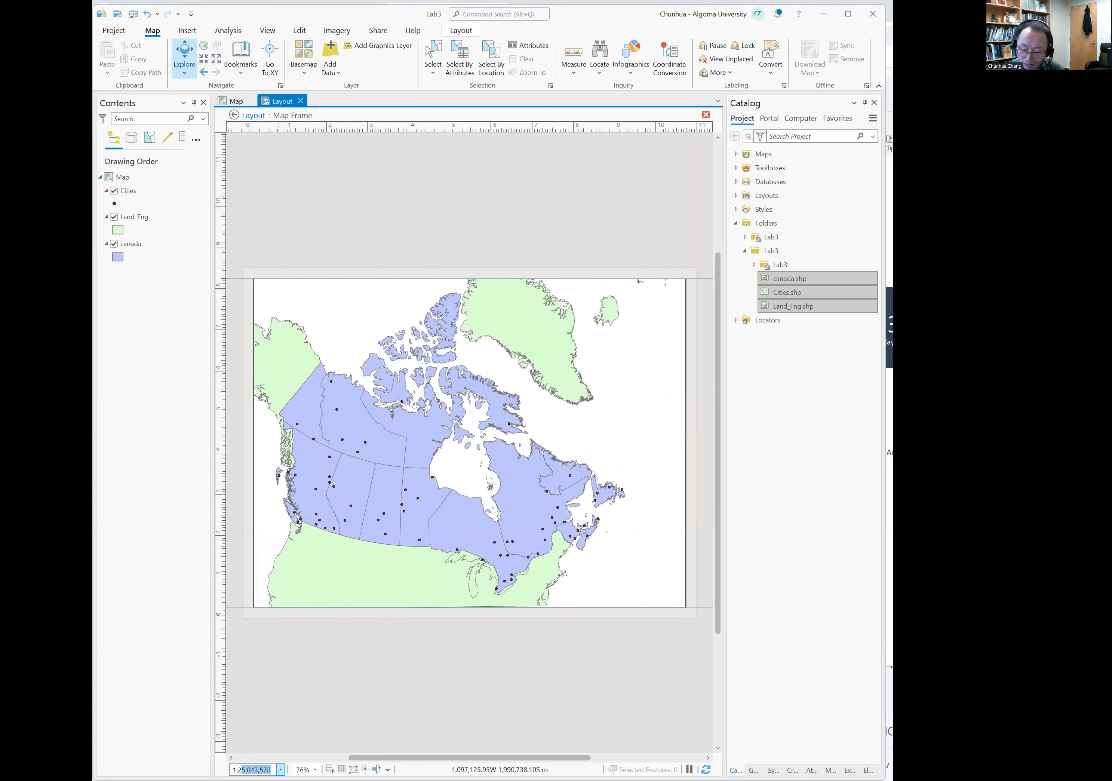
text(3000000)
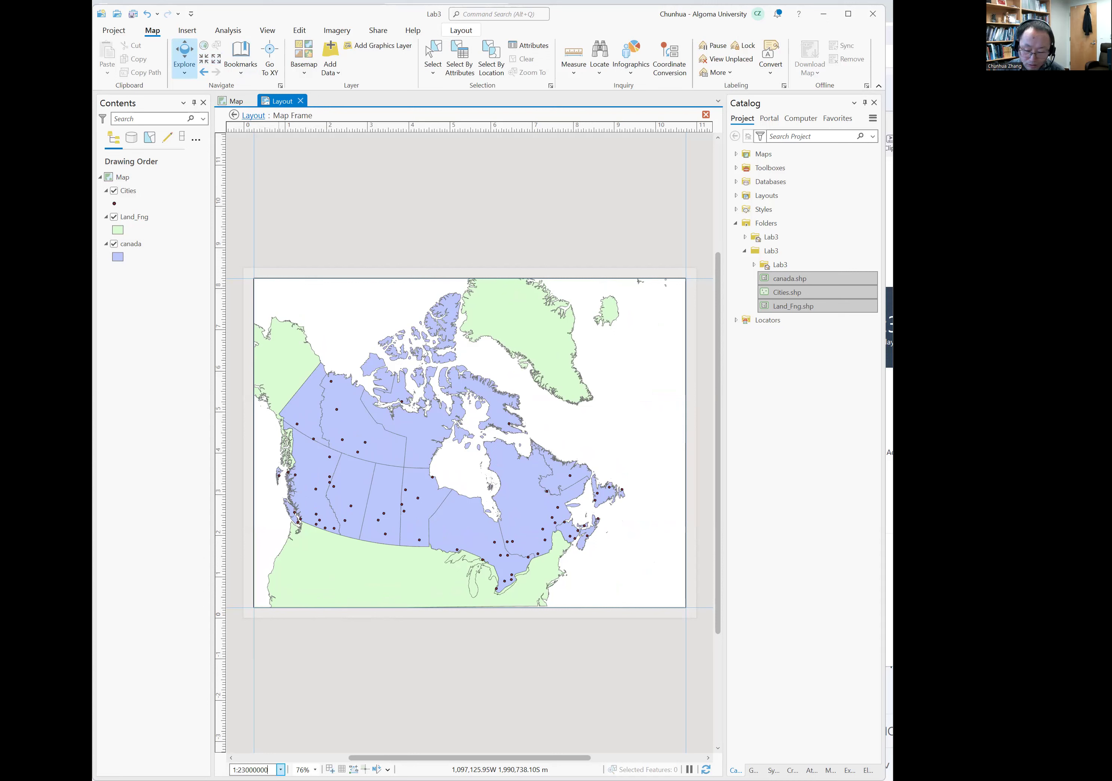
key(Return)
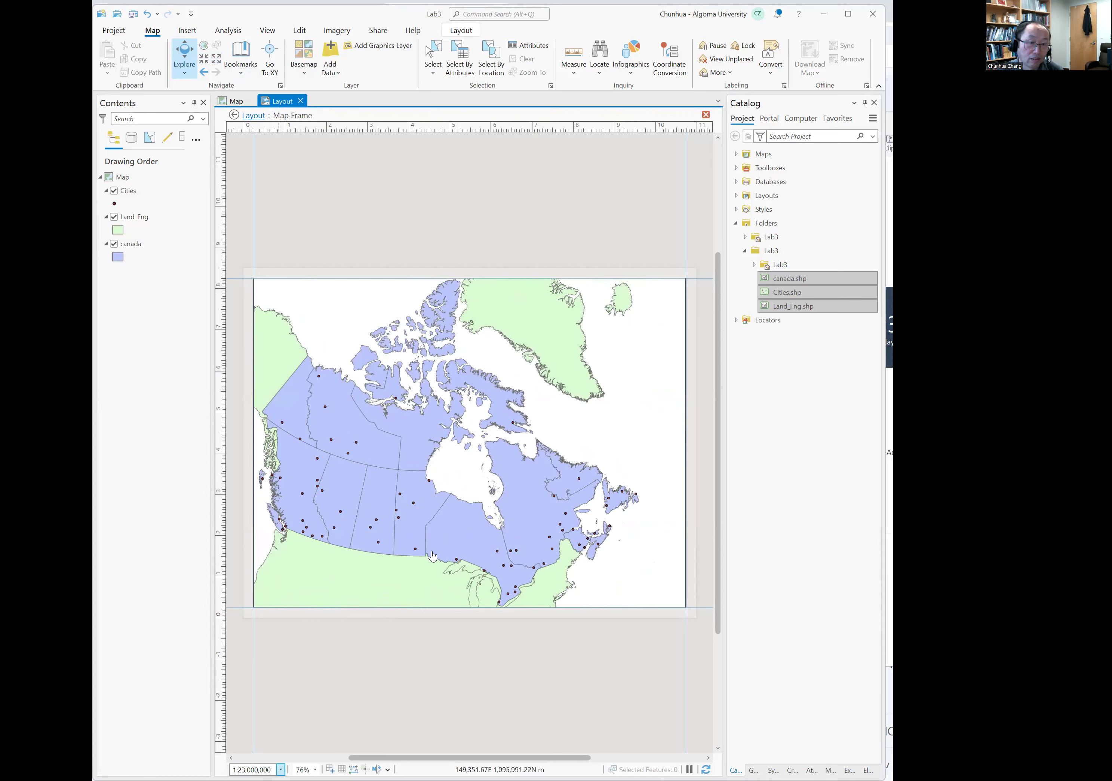
Step: Pan the map slightly east so Canada sits centred in the frame, and close the map frame activation
drag(449, 497, 475, 495)
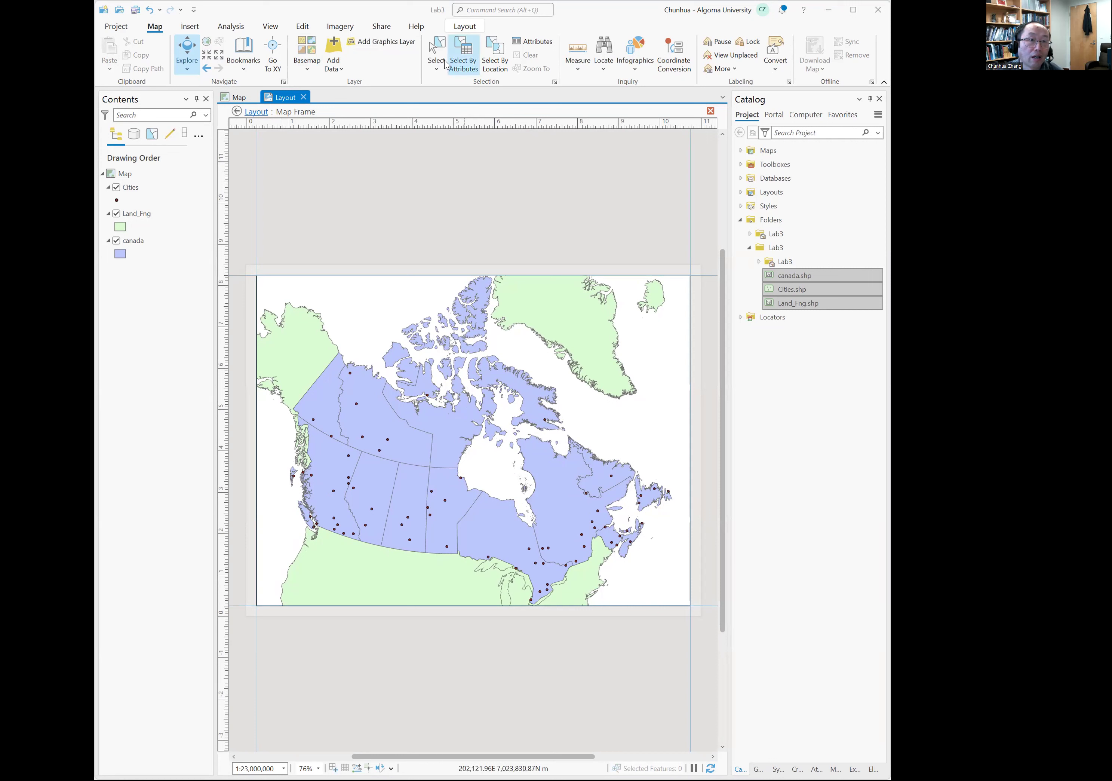
click(465, 28)
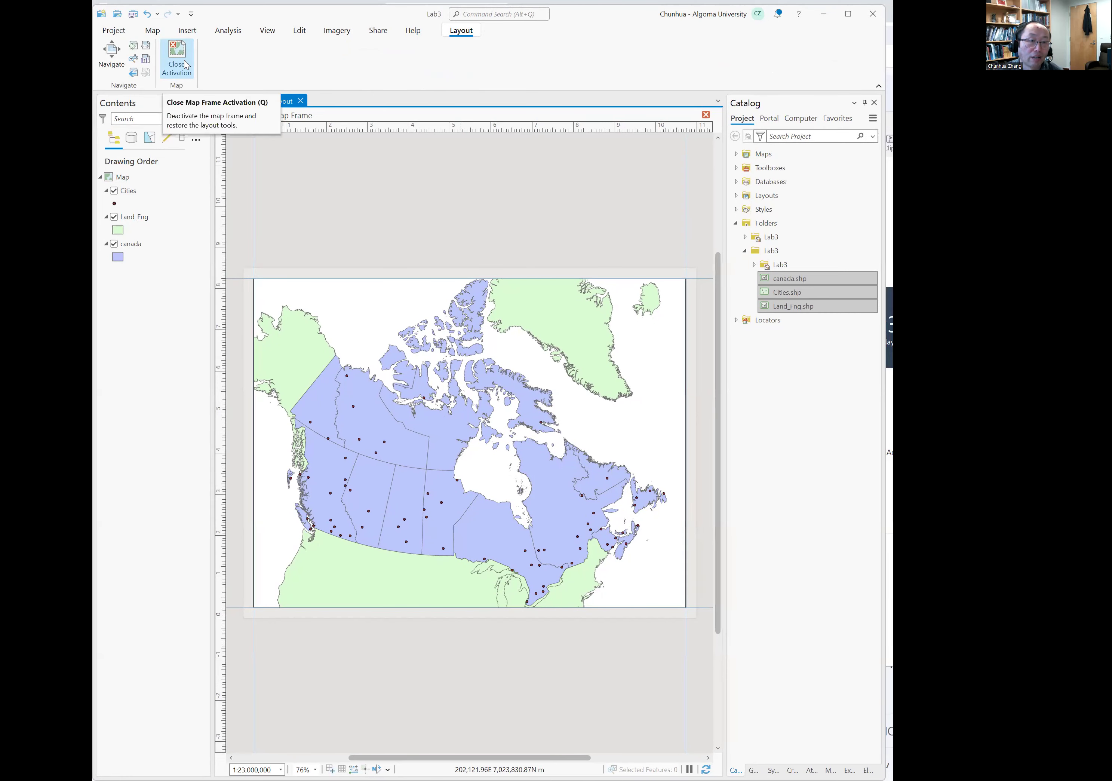
click(184, 61)
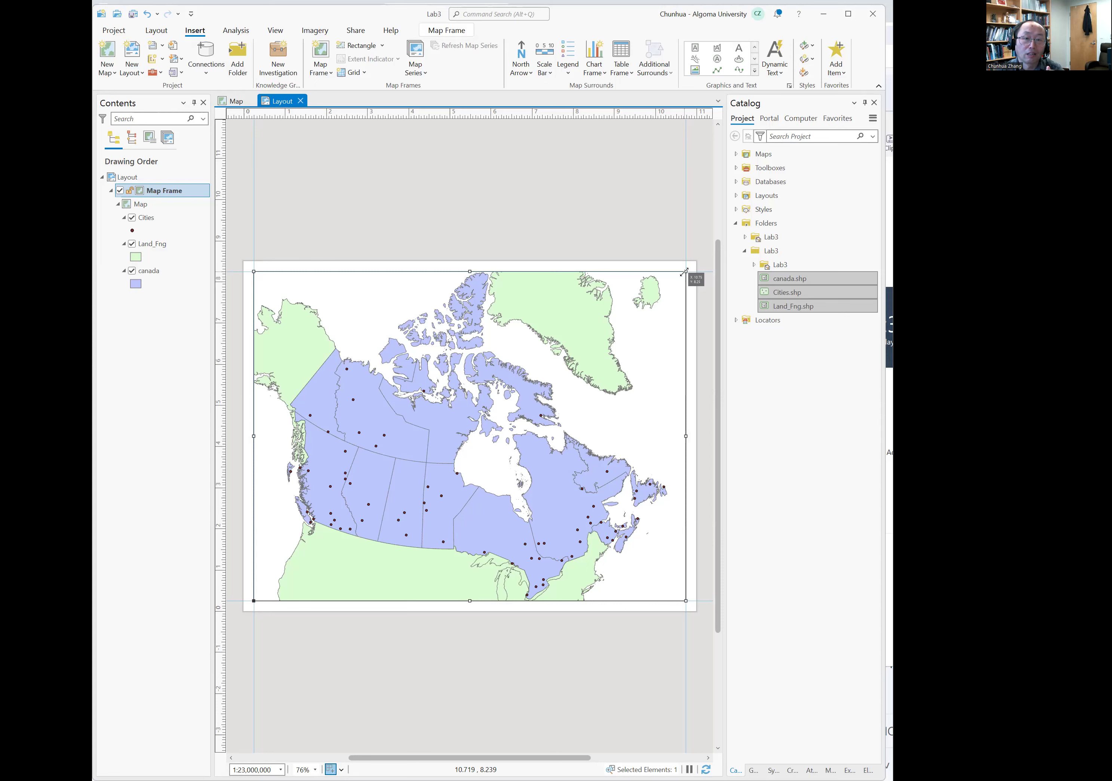
drag(684, 272, 685, 270)
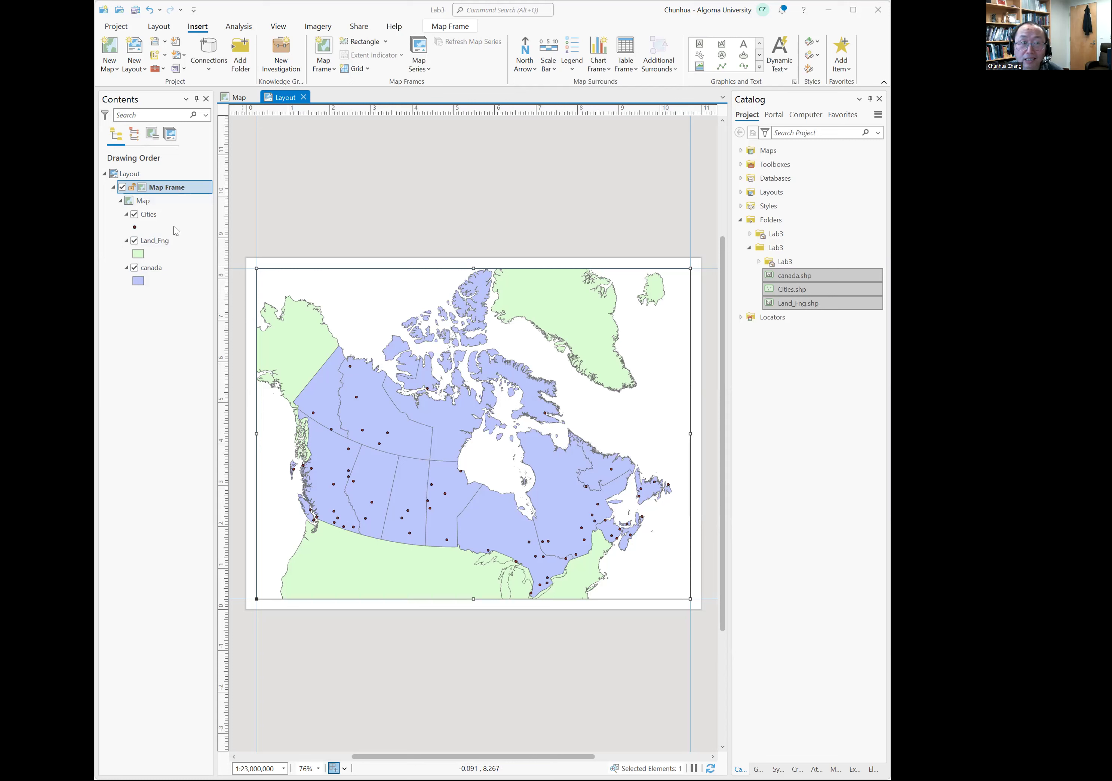
Step: Turn off the map background color in the map frame's properties and give the frame a light blue background
right_click(177, 186)
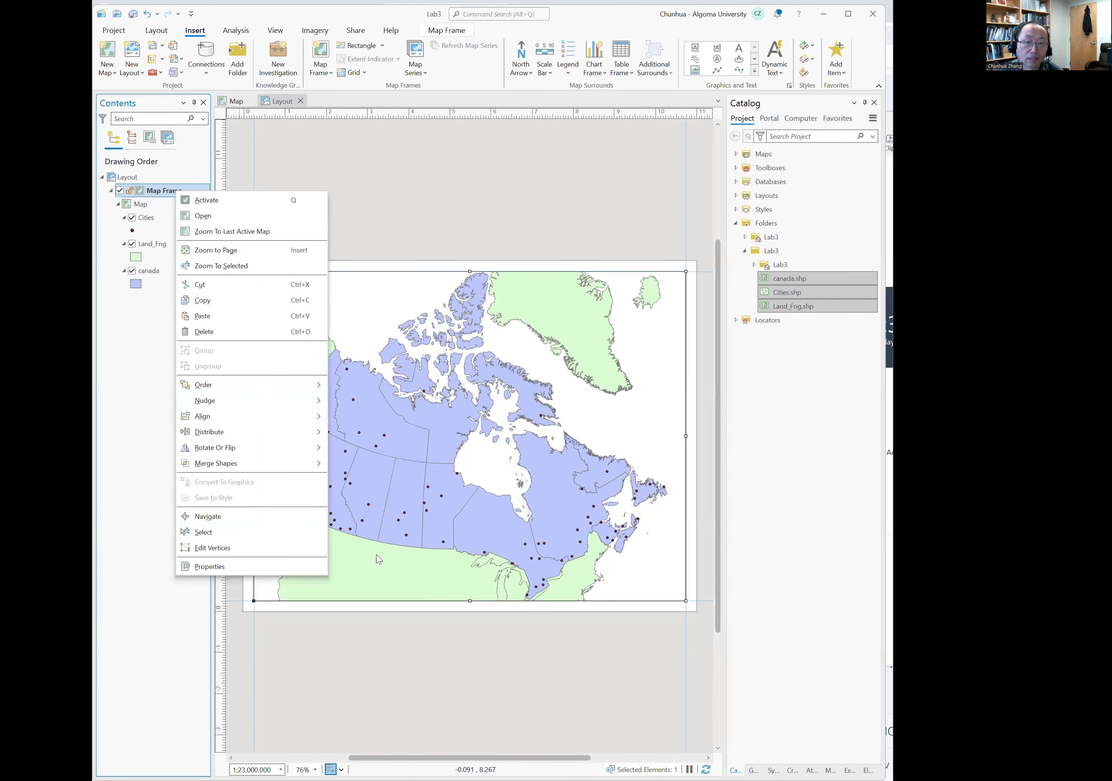
click(250, 567)
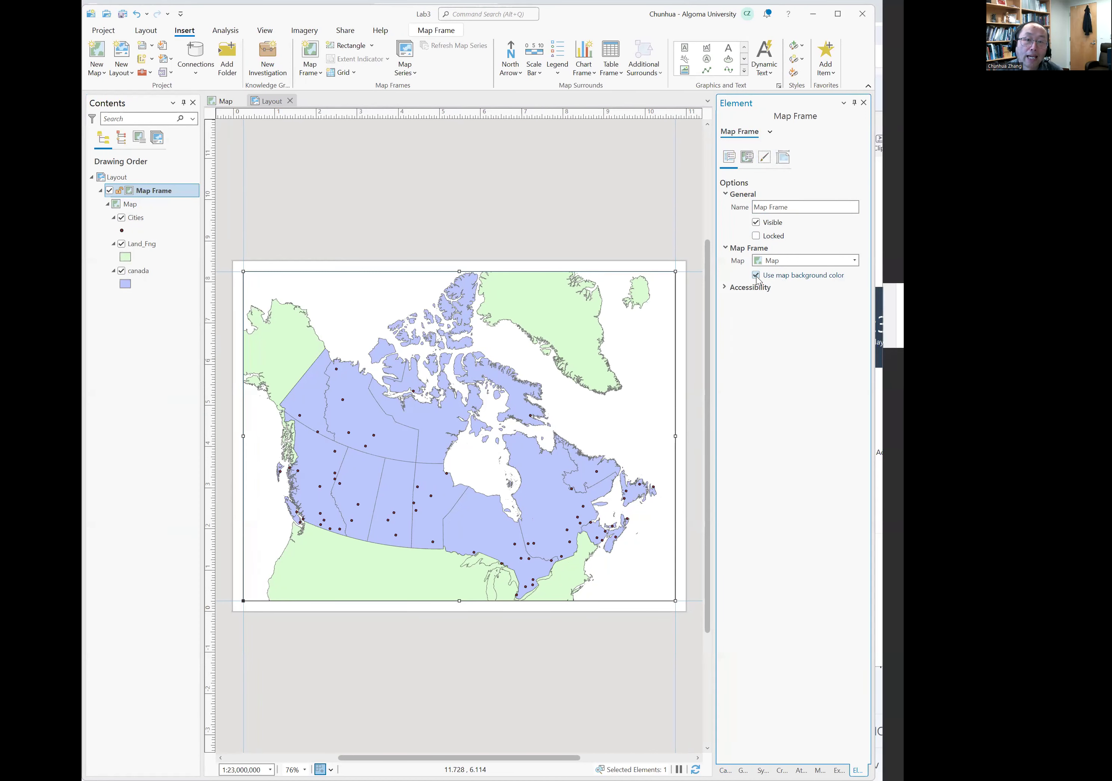
click(766, 276)
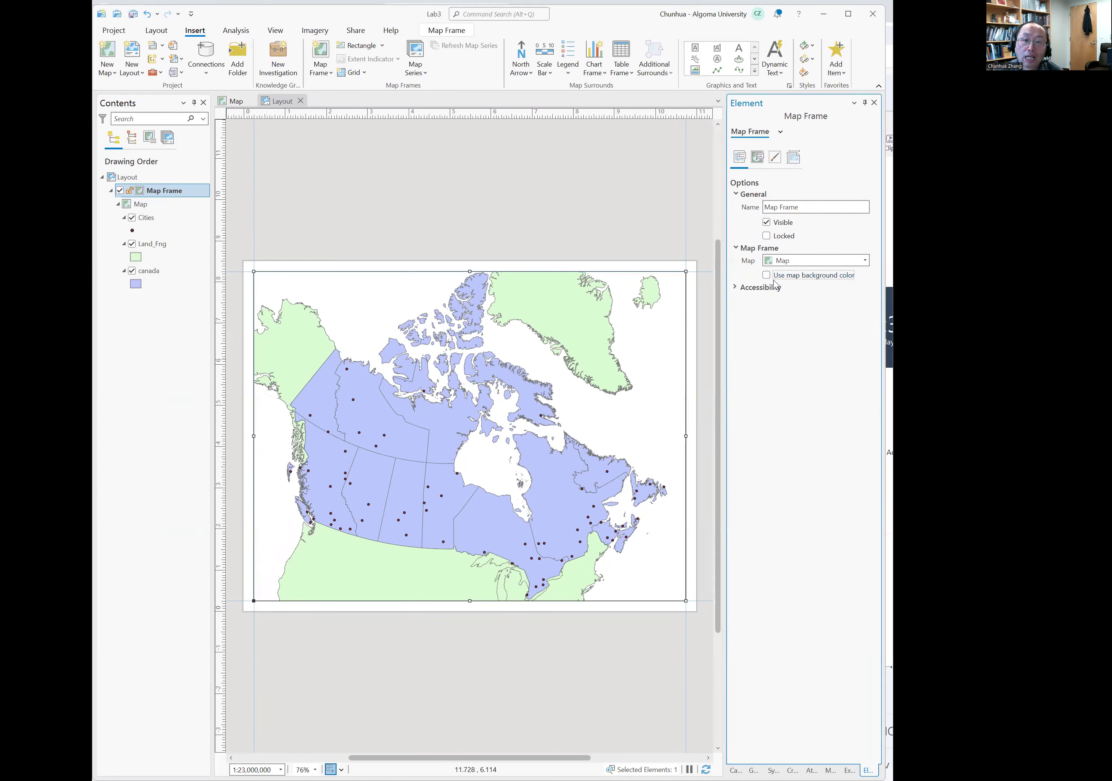
click(774, 158)
click(859, 288)
click(741, 400)
Step: Set the map frame's background to a custom RGB color of red 220, green 240 and blue 255
click(865, 288)
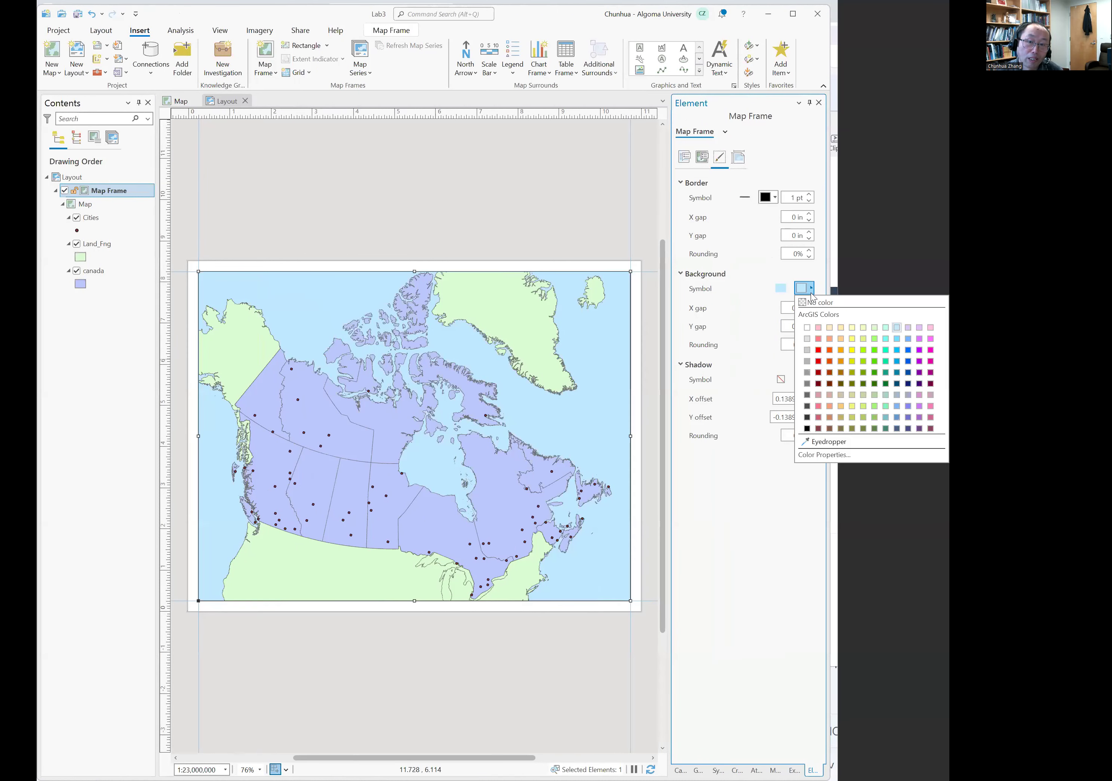
click(841, 459)
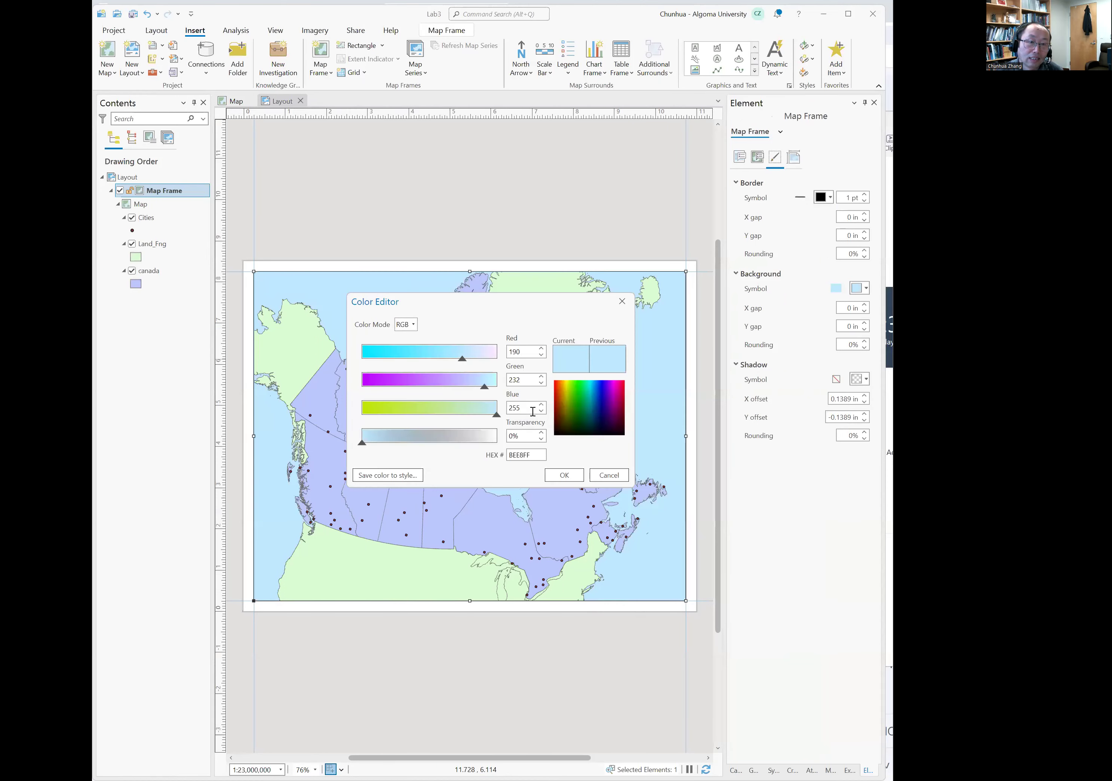
double_click(513, 379)
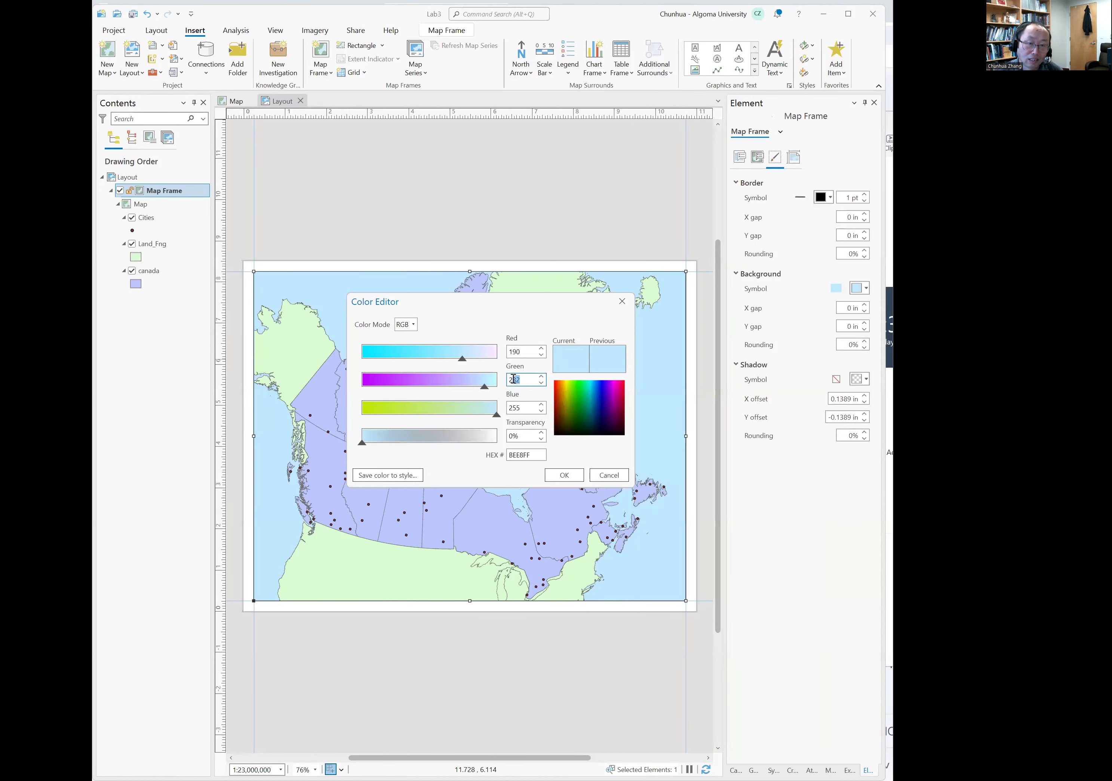
text(255)
click(520, 350)
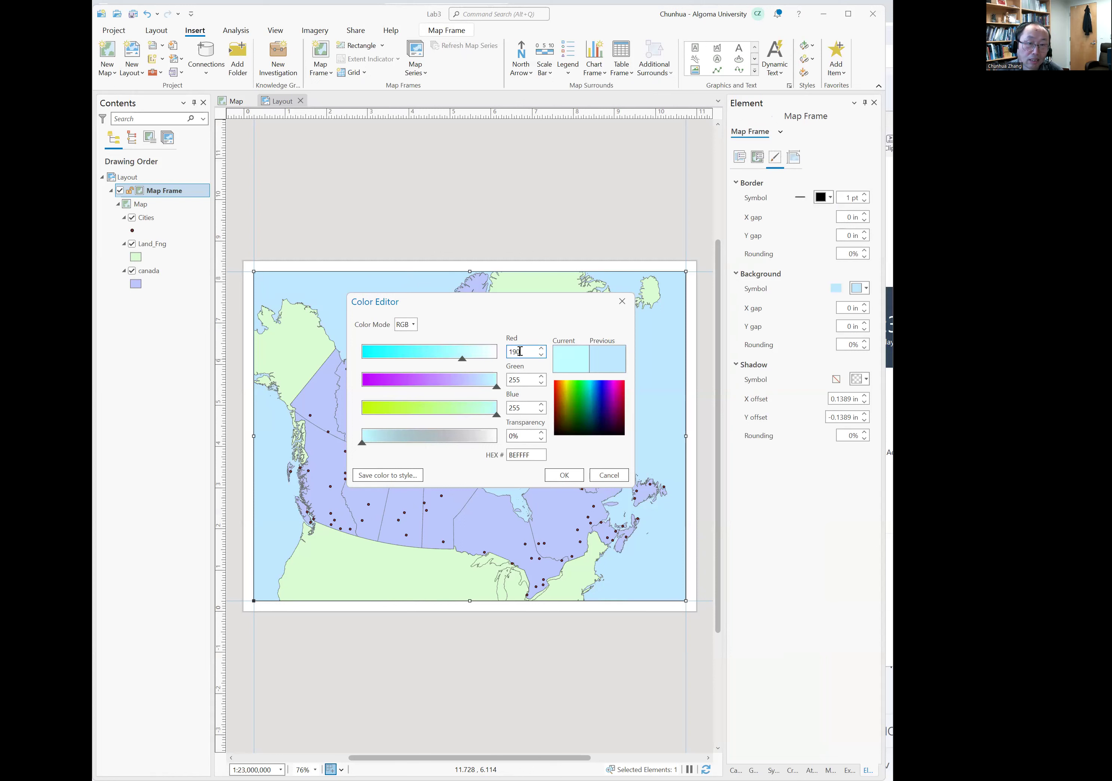
double_click(519, 350)
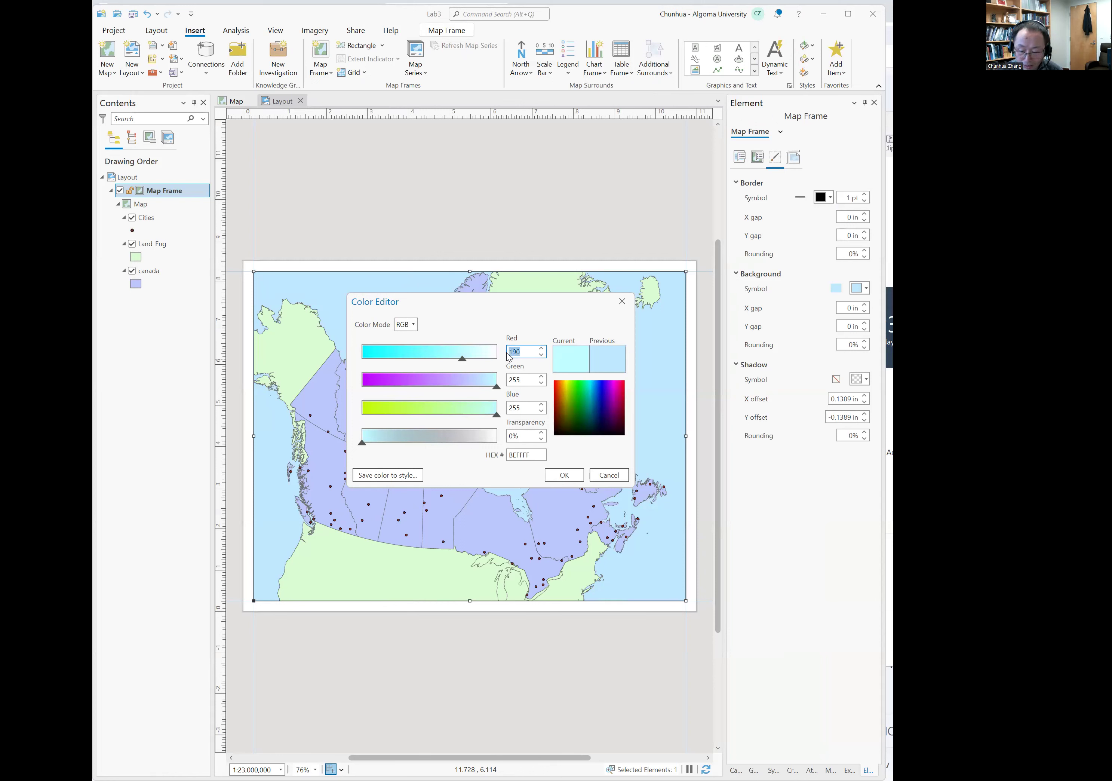
text(210)
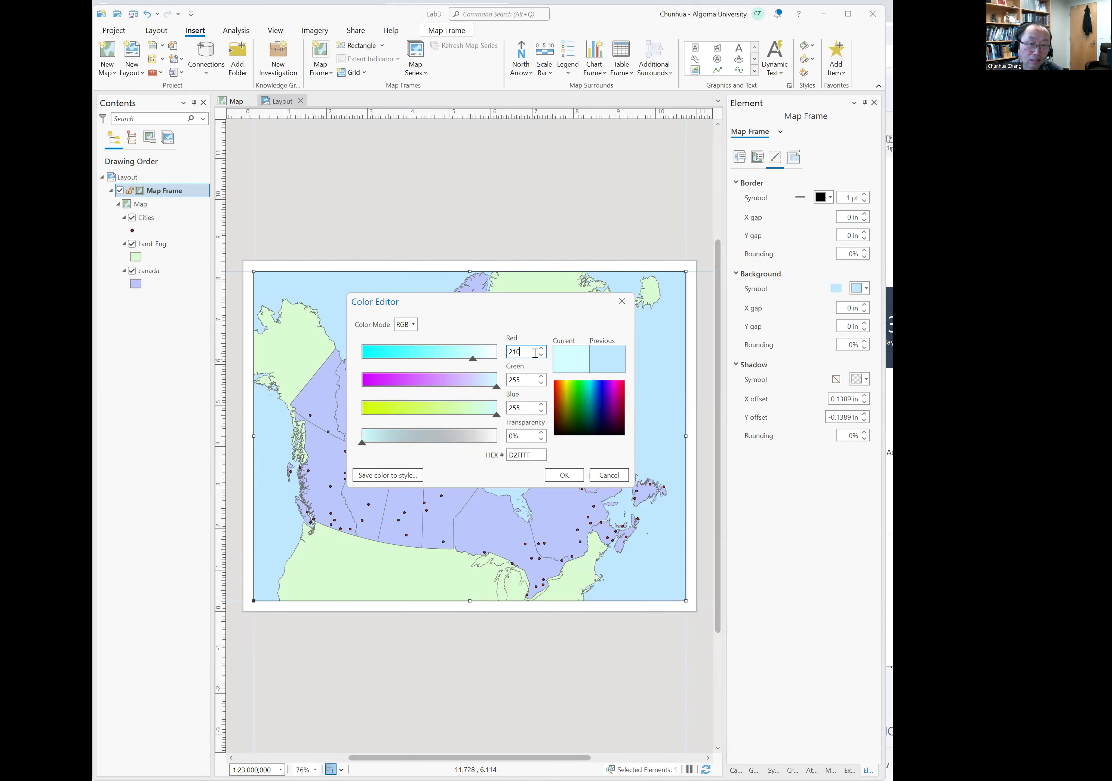
drag(522, 351, 513, 351)
text(20)
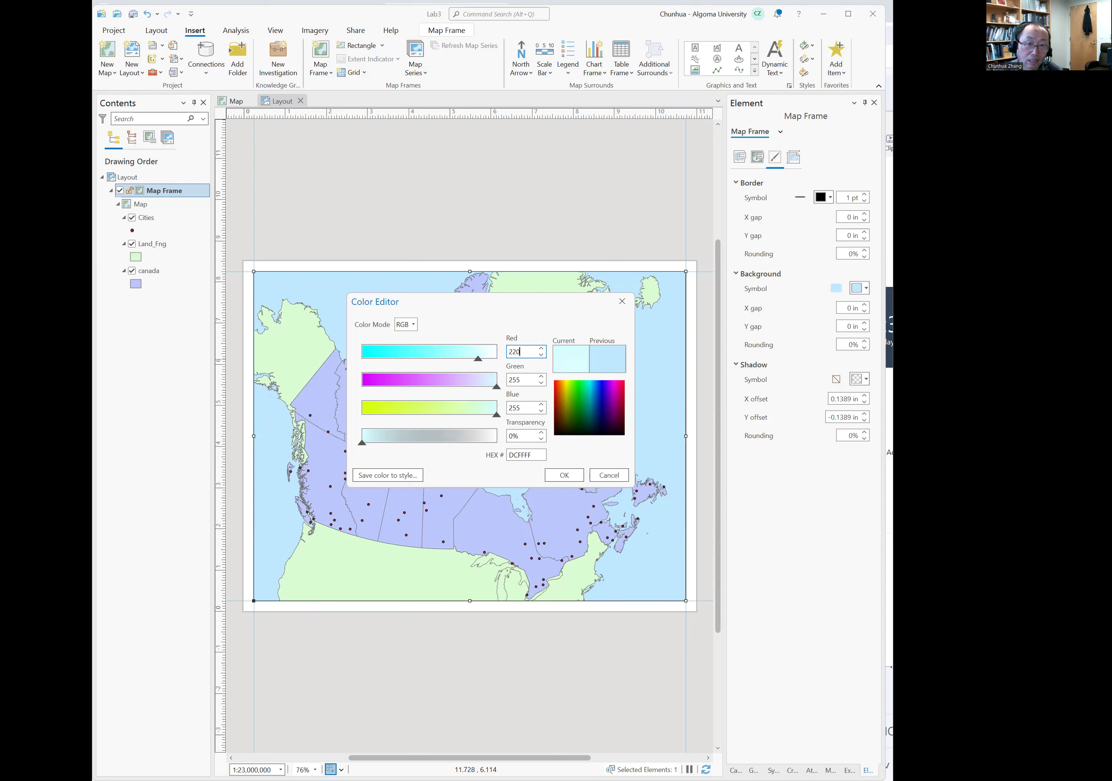
click(520, 381)
drag(520, 381, 513, 381)
text(40)
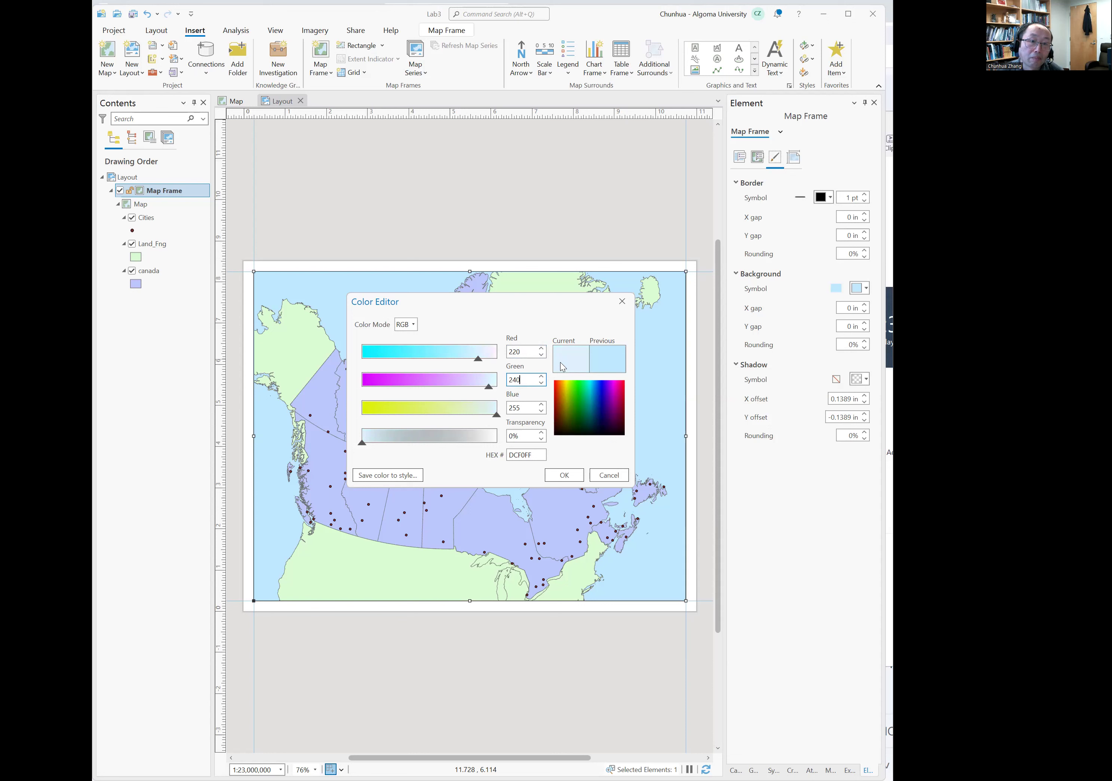
click(575, 478)
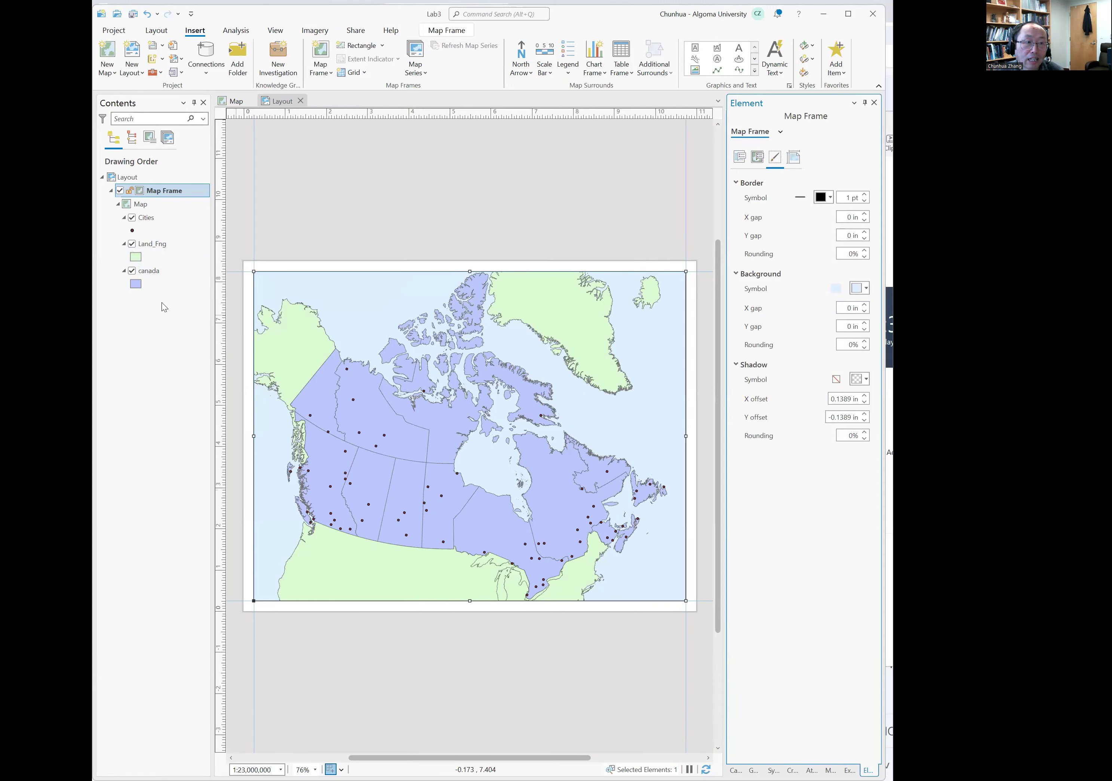
click(138, 259)
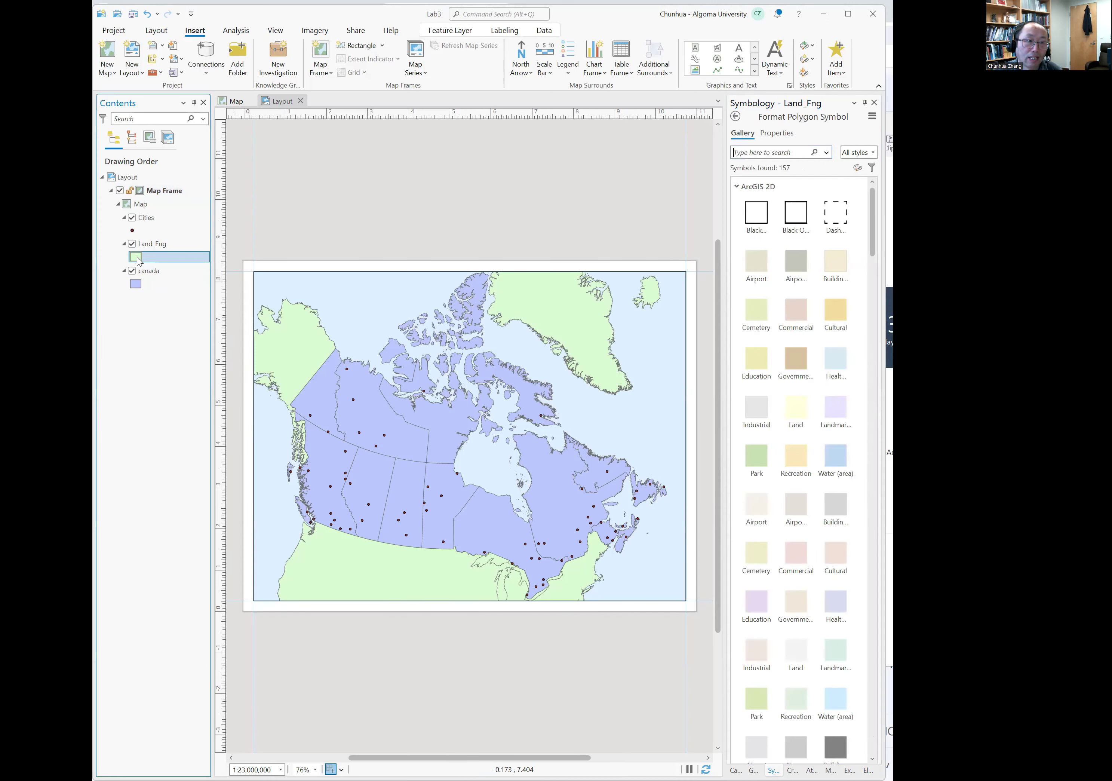
right_click(138, 259)
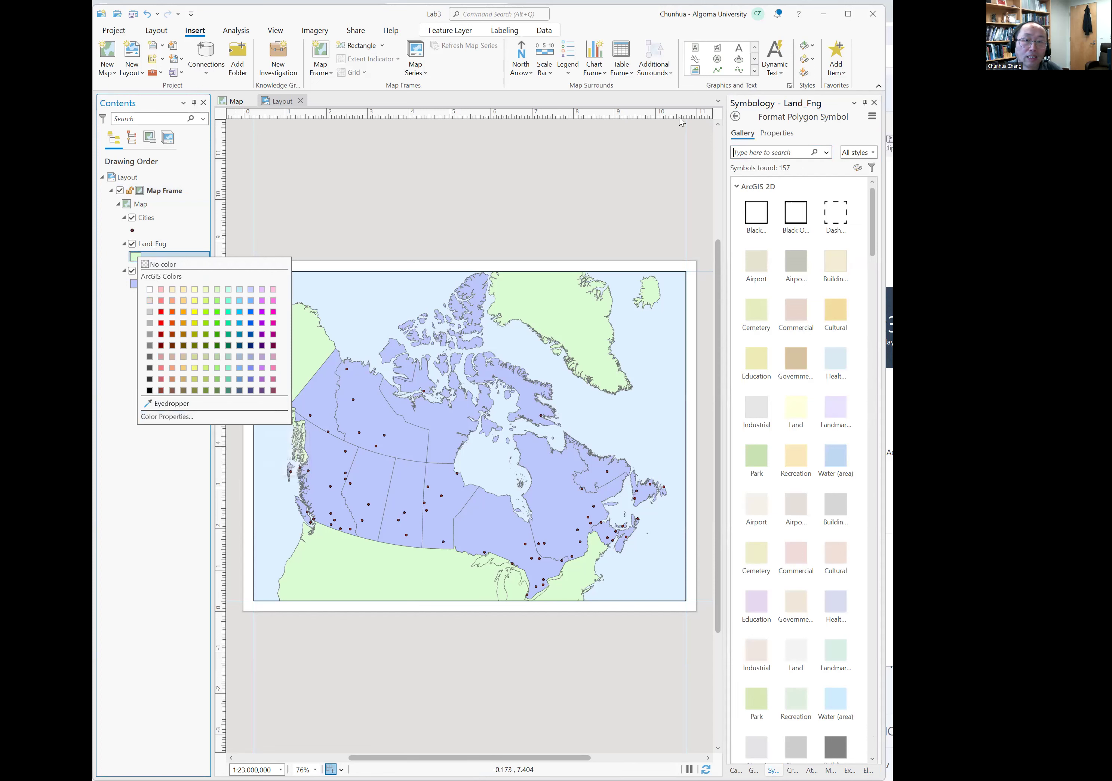
click(687, 104)
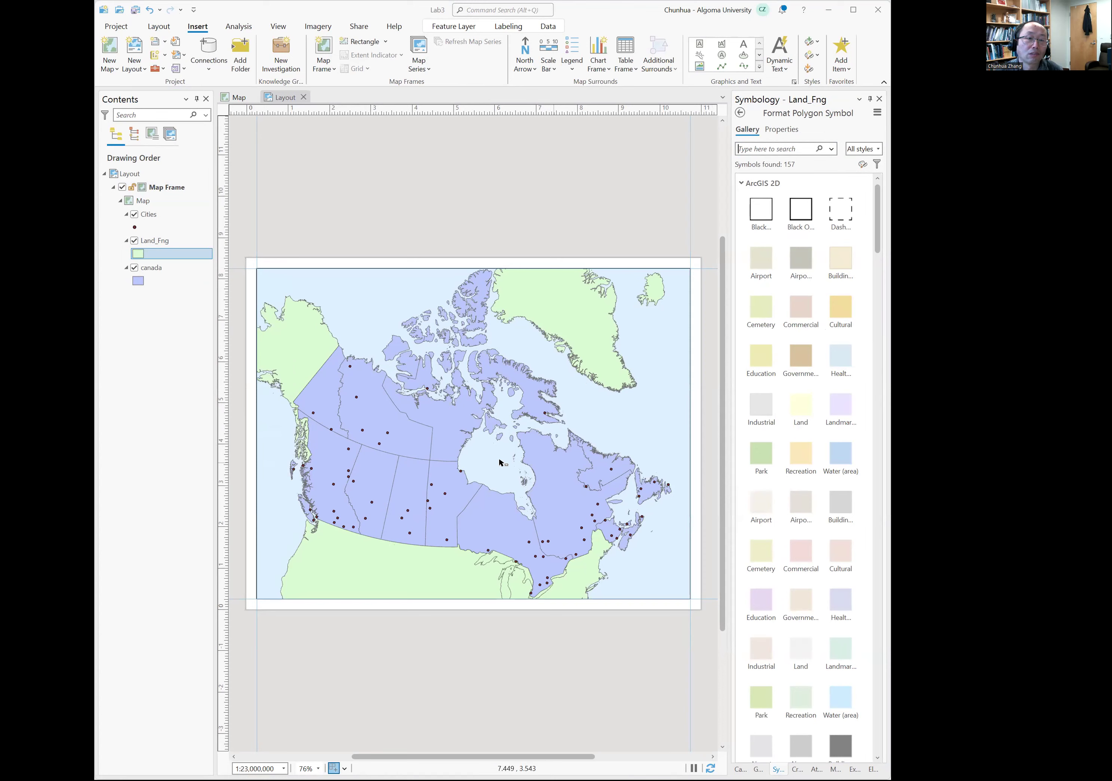
Step: Zoom the layout view out, and fit it back to the full page
scroll(489, 456, down, 2)
scroll(446, 436, up, 2)
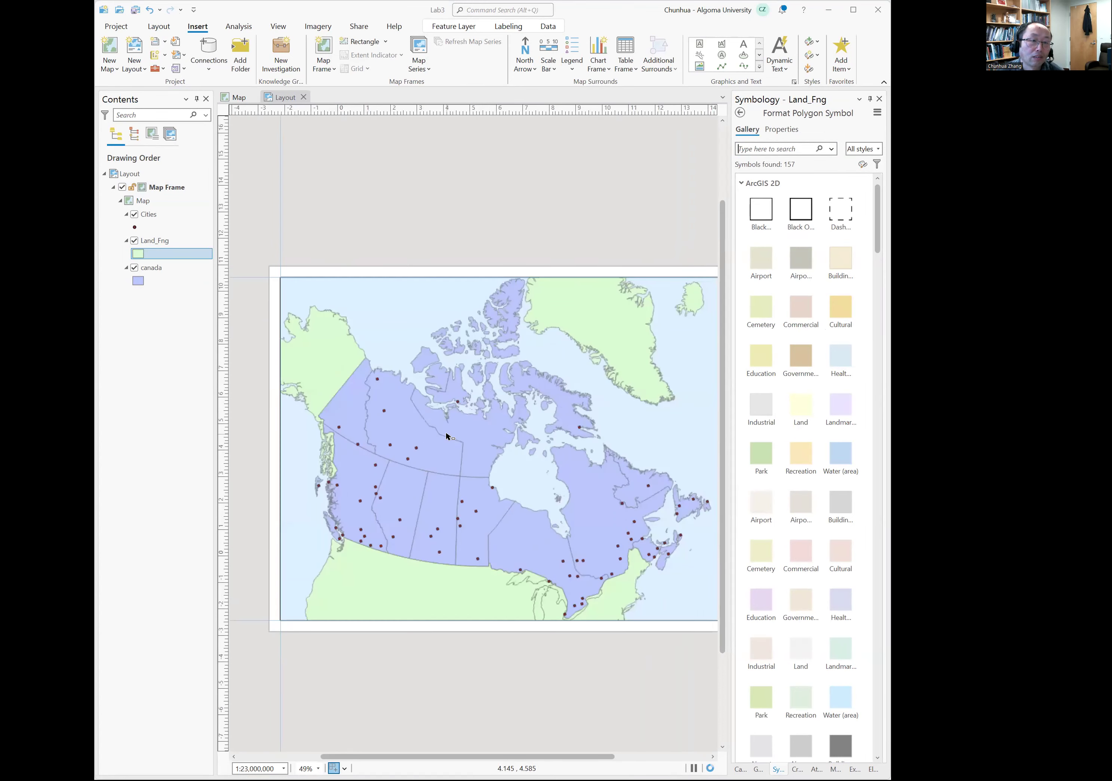
scroll(447, 436, down, 3)
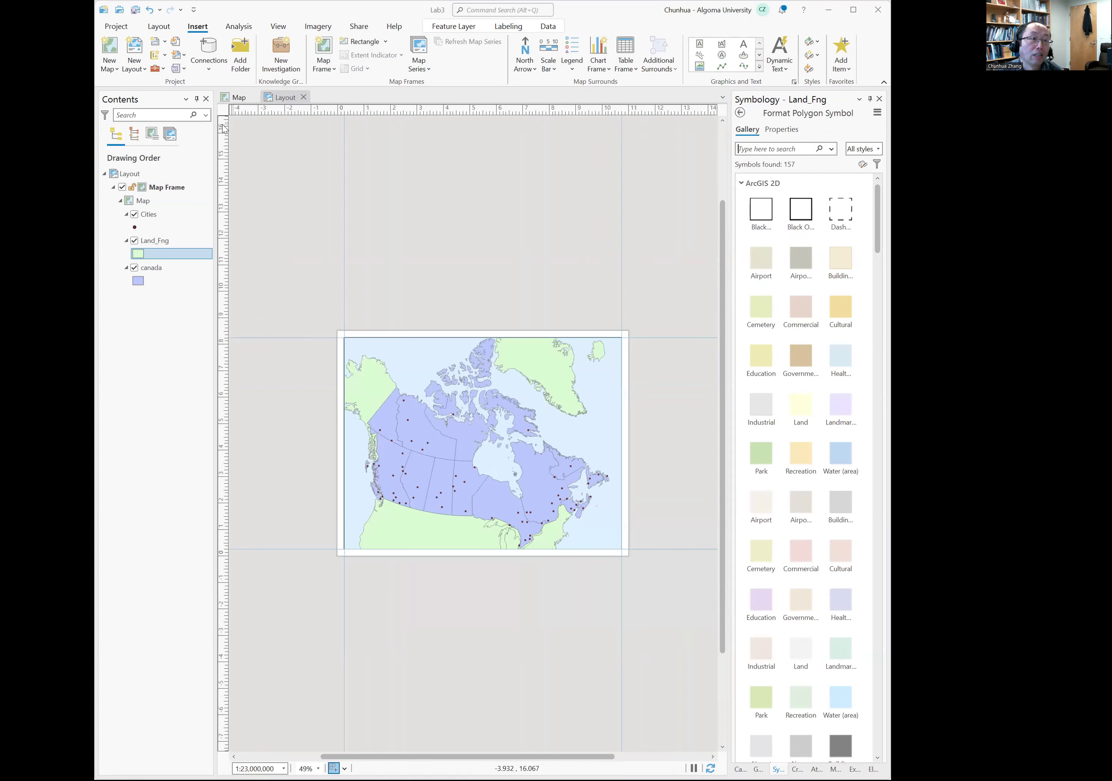
click(159, 27)
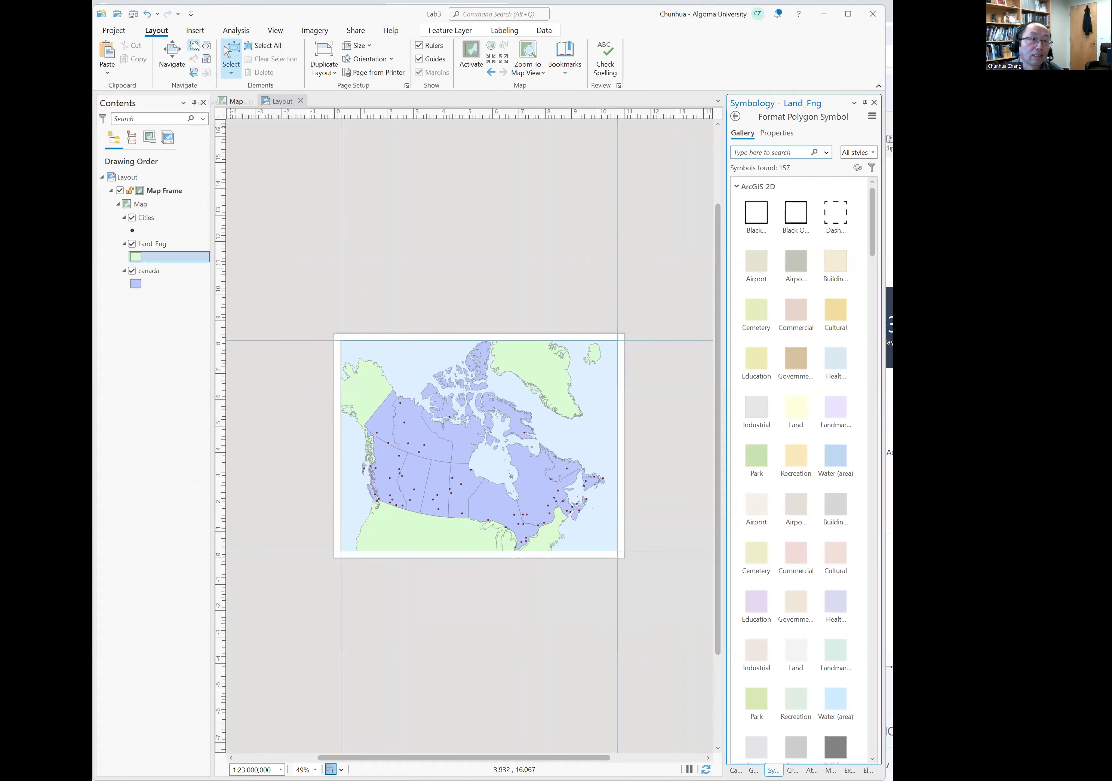
click(195, 45)
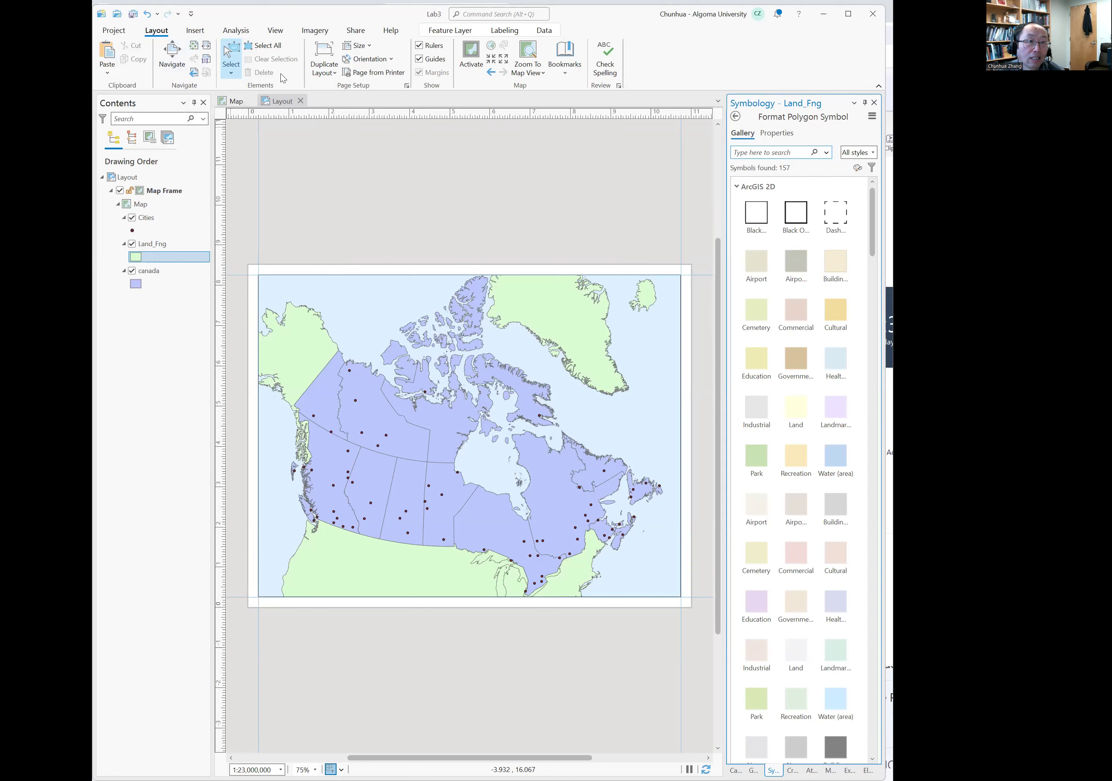
Step: Insert a text element in the ocean area near the map frame's upper edge, northwest of Canada
click(195, 30)
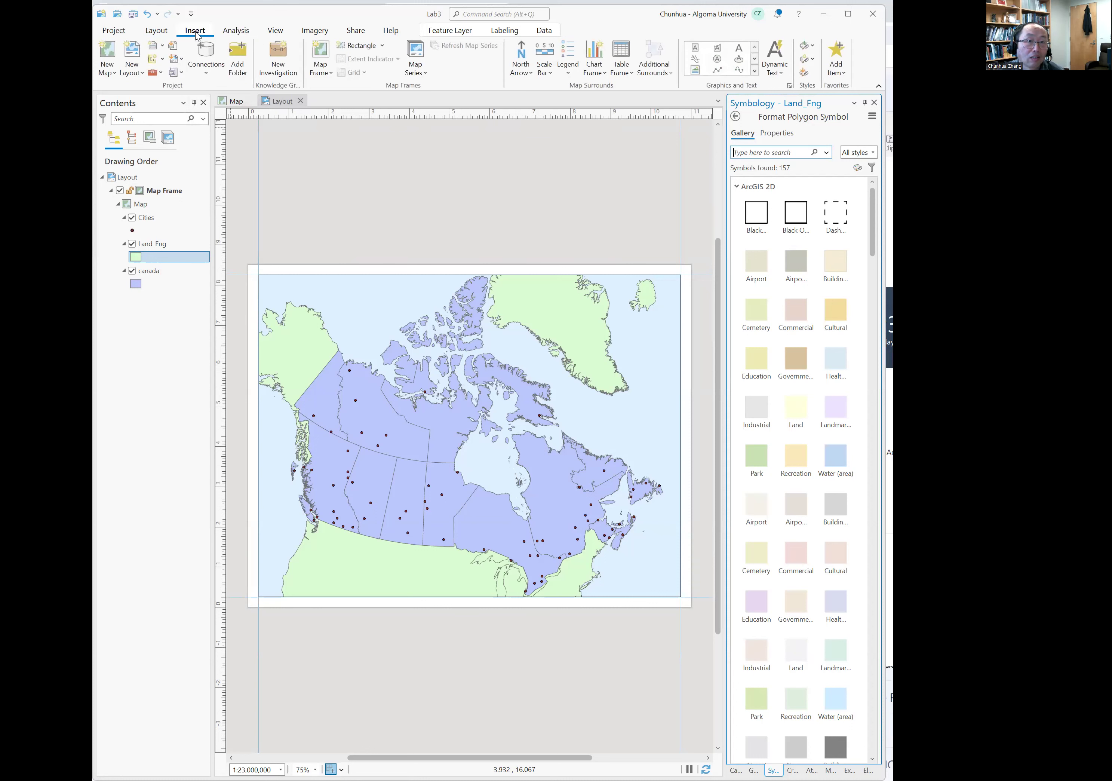
click(744, 49)
click(337, 303)
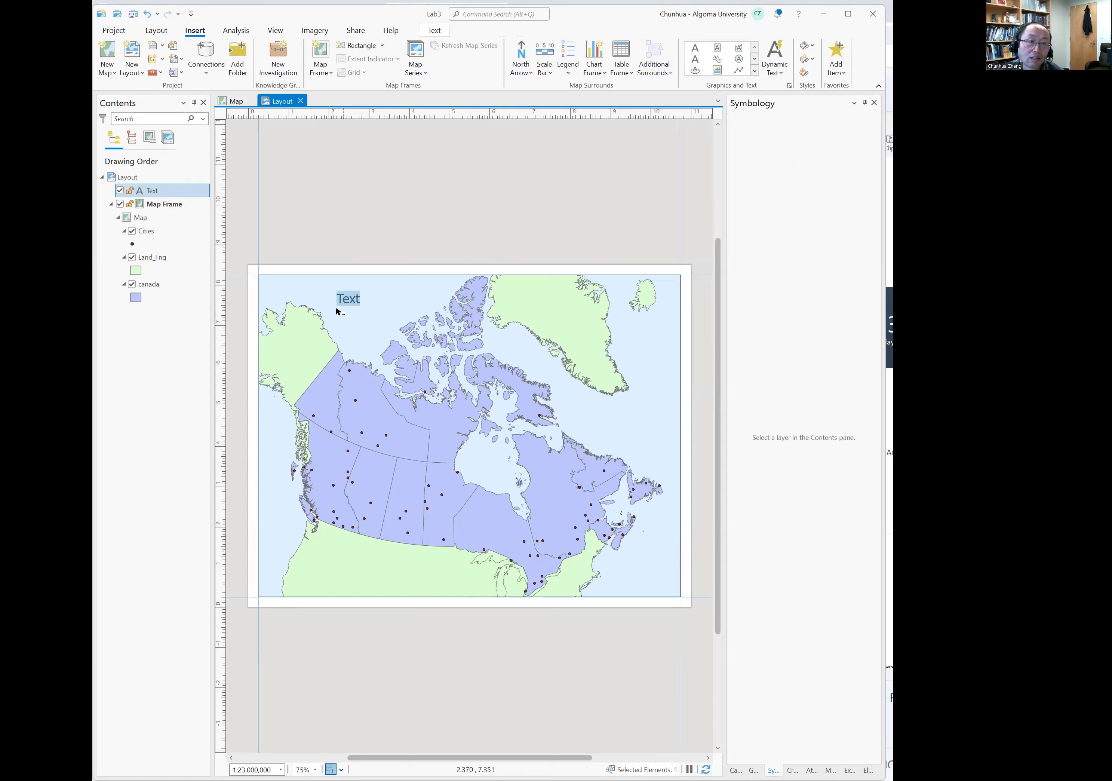
click(355, 300)
click(356, 302)
Step: Open the new text element's properties and change its text to "Cities in Canada"
right_click(347, 296)
click(417, 655)
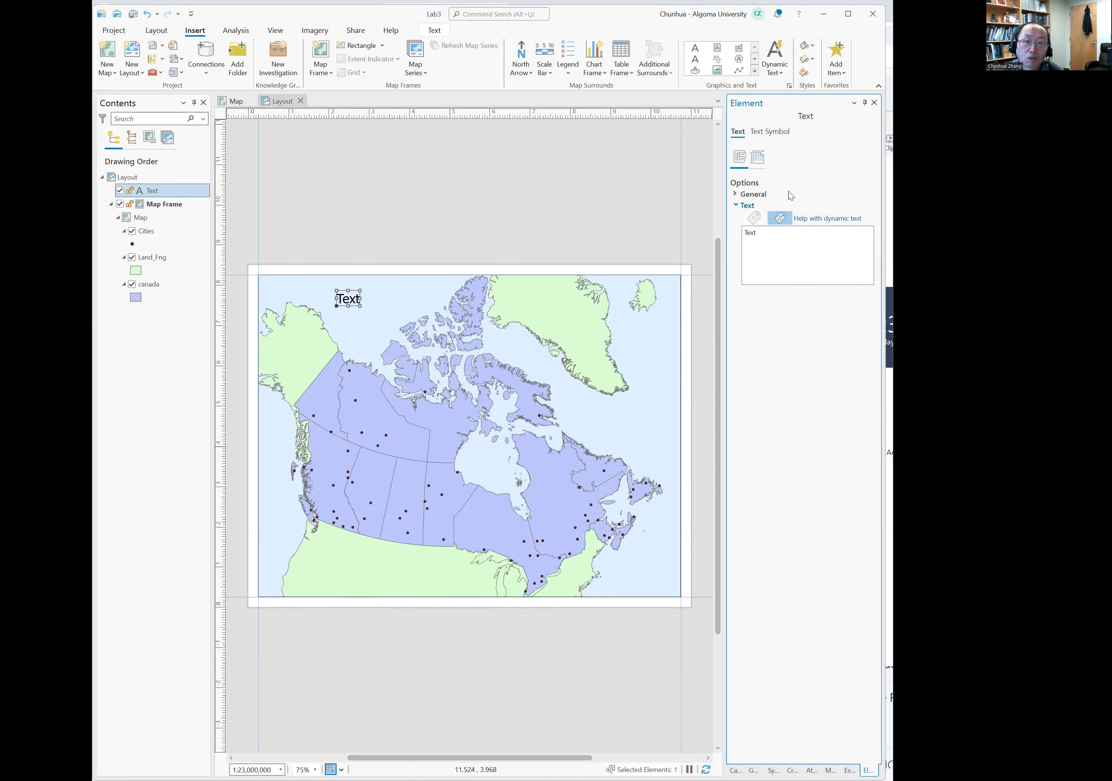
drag(761, 234, 743, 235)
text(C)
text(ities)
text(Canada)
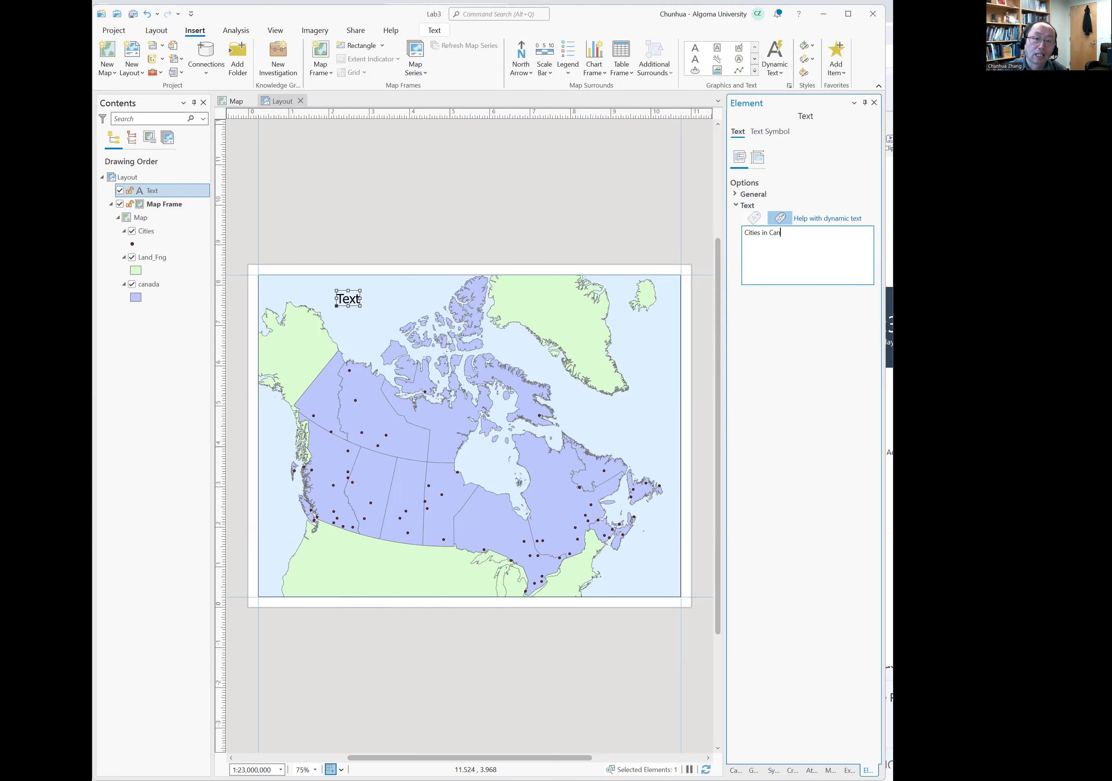
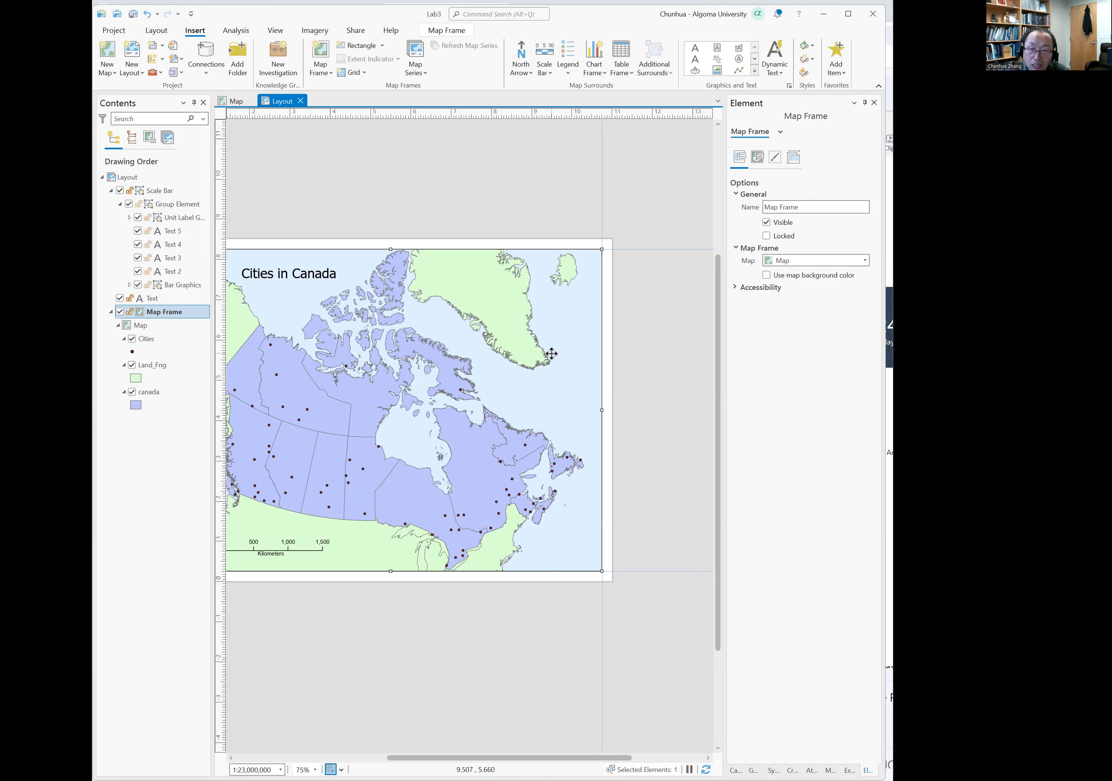
Step: Change the fill color of the canada layer's polygon symbol to Olivine Yellow
drag(511, 759, 424, 760)
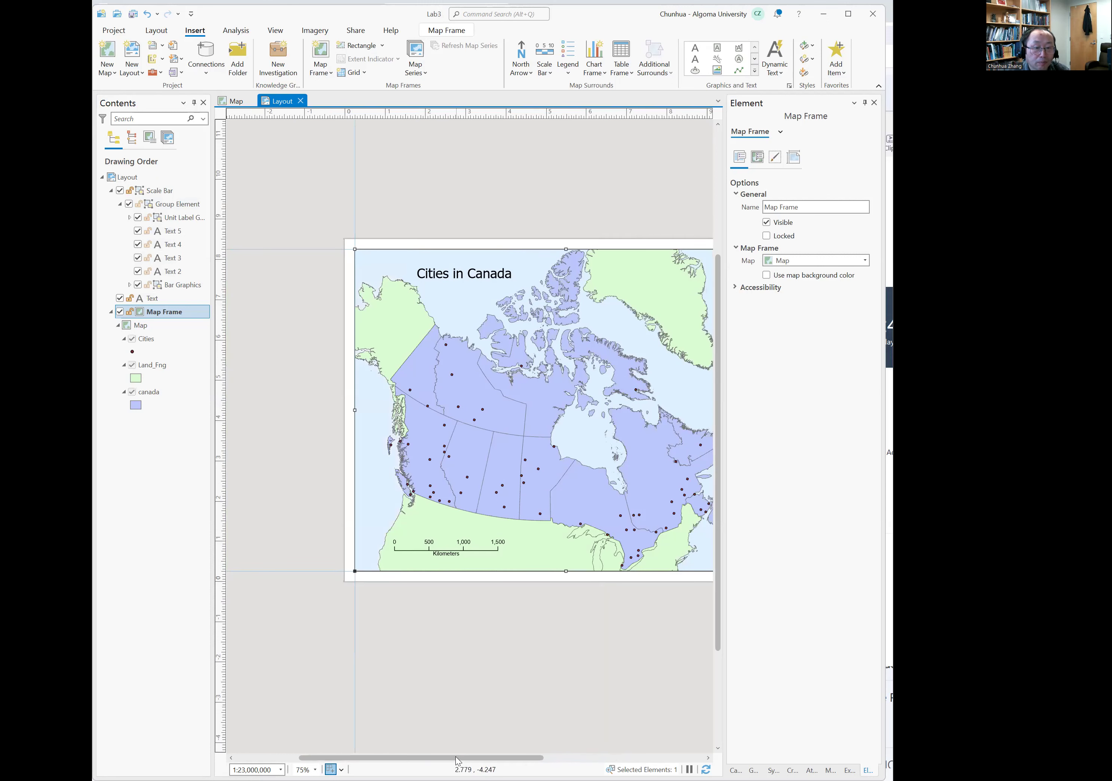
mouse_move(491, 755)
mouse_down()
mouse_move(526, 755)
mouse_move(497, 755)
mouse_up()
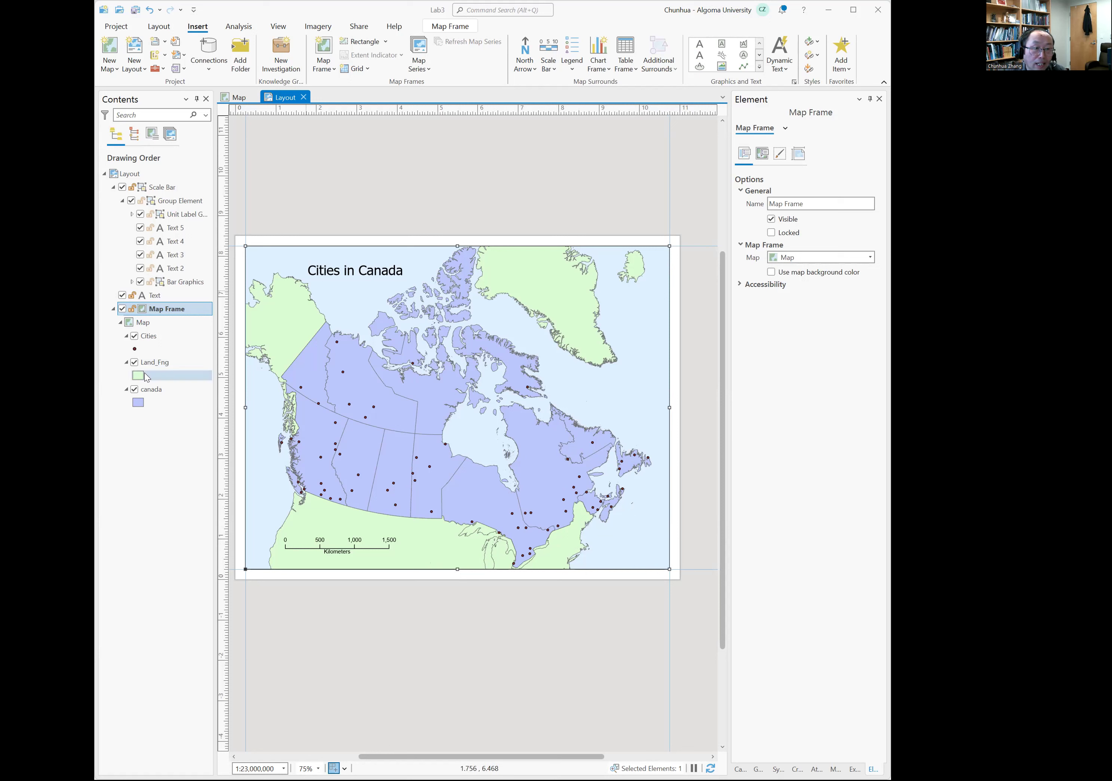
click(140, 405)
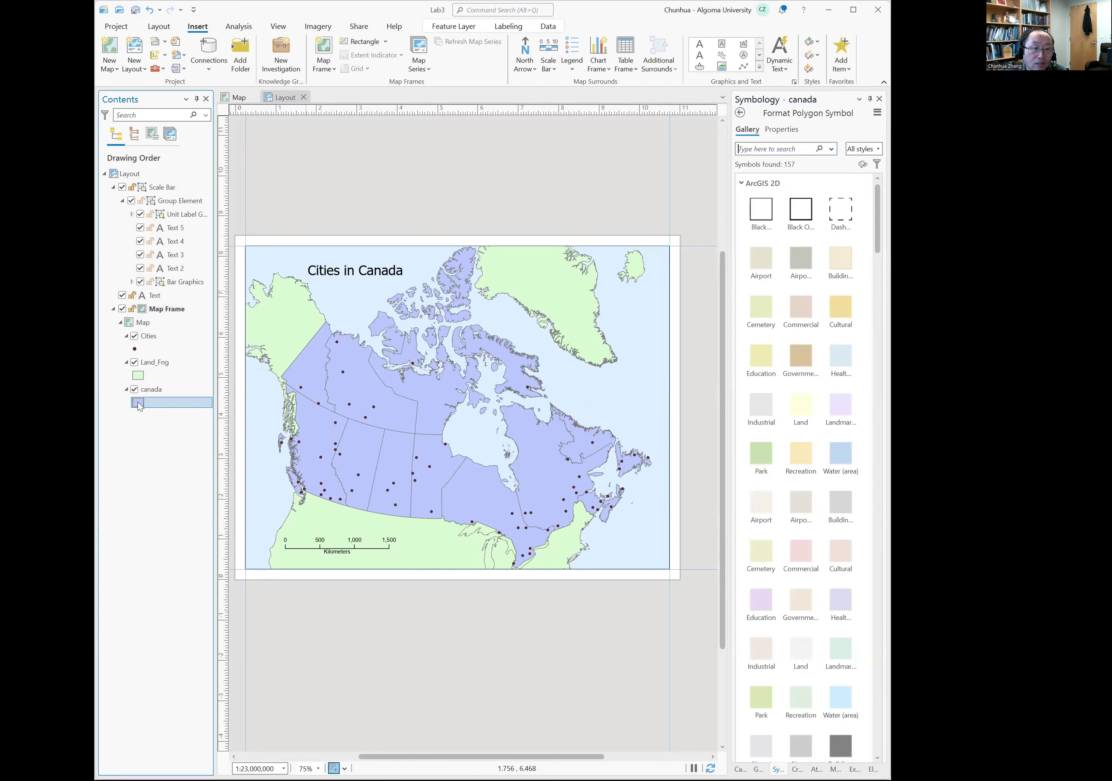
right_click(141, 404)
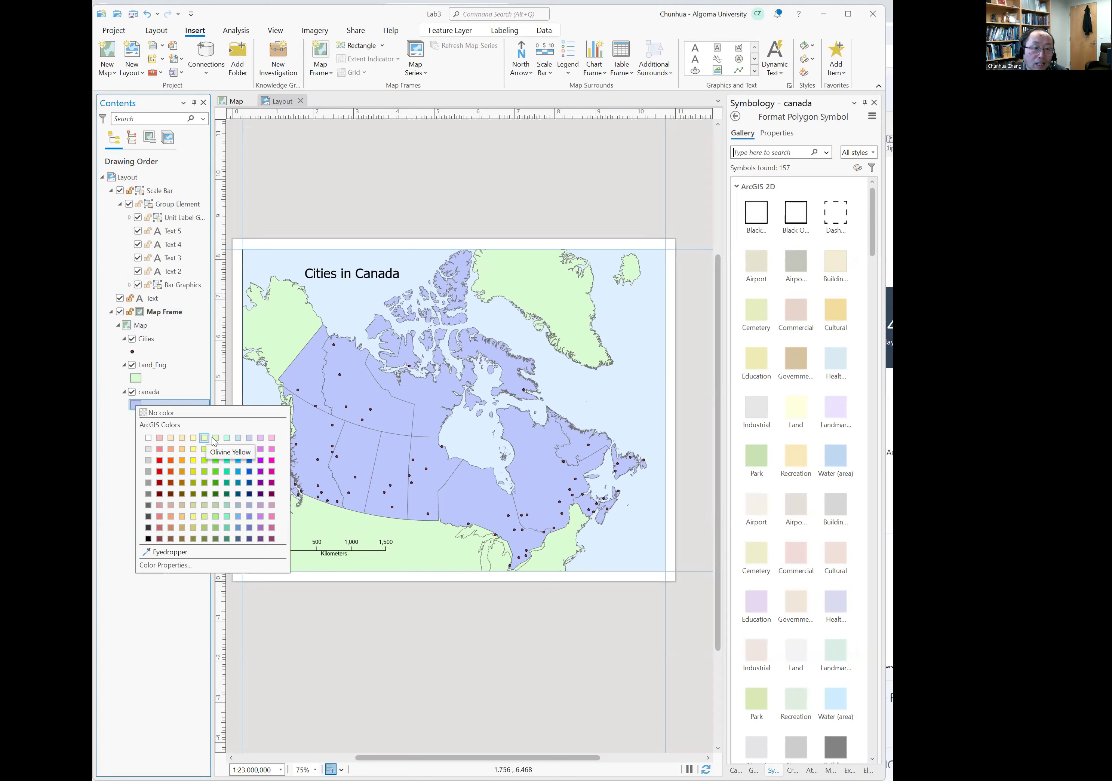
click(202, 440)
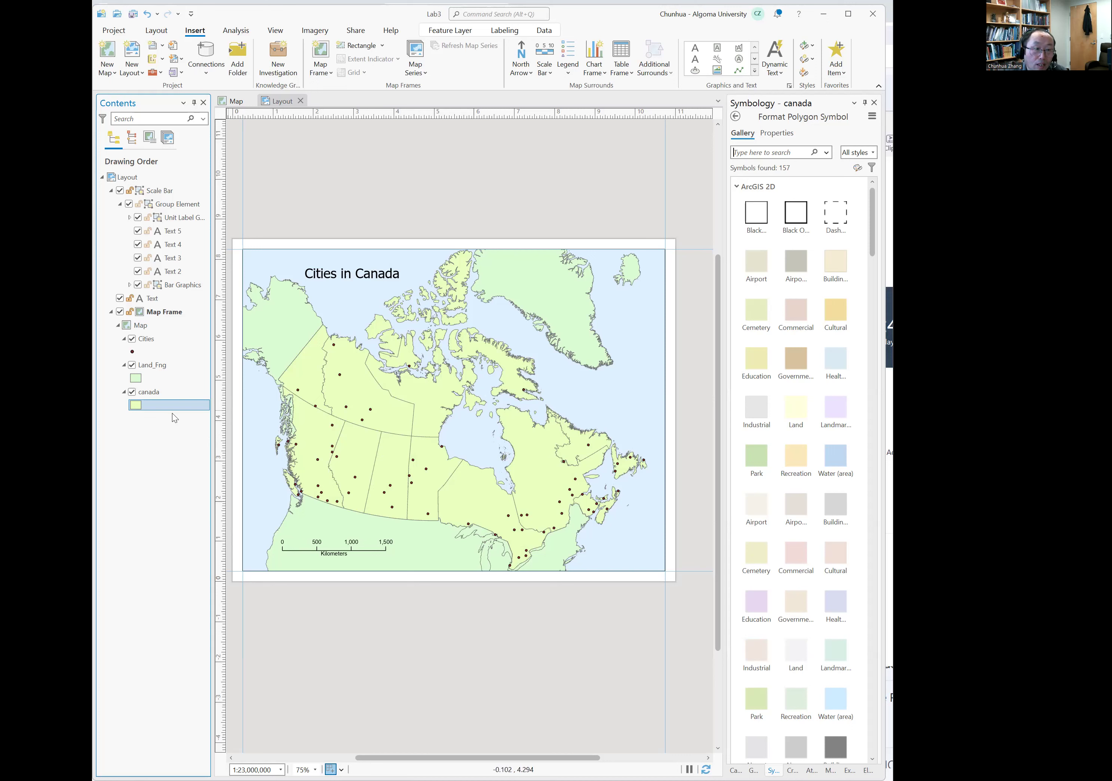
click(164, 392)
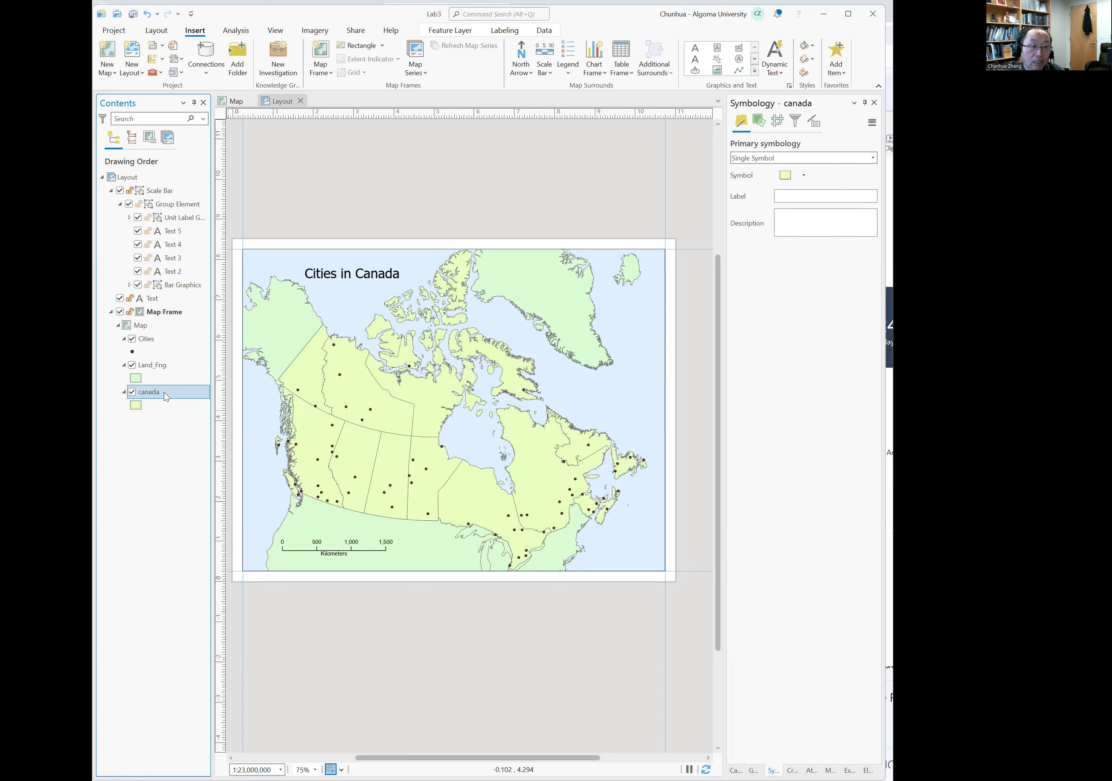
right_click(164, 391)
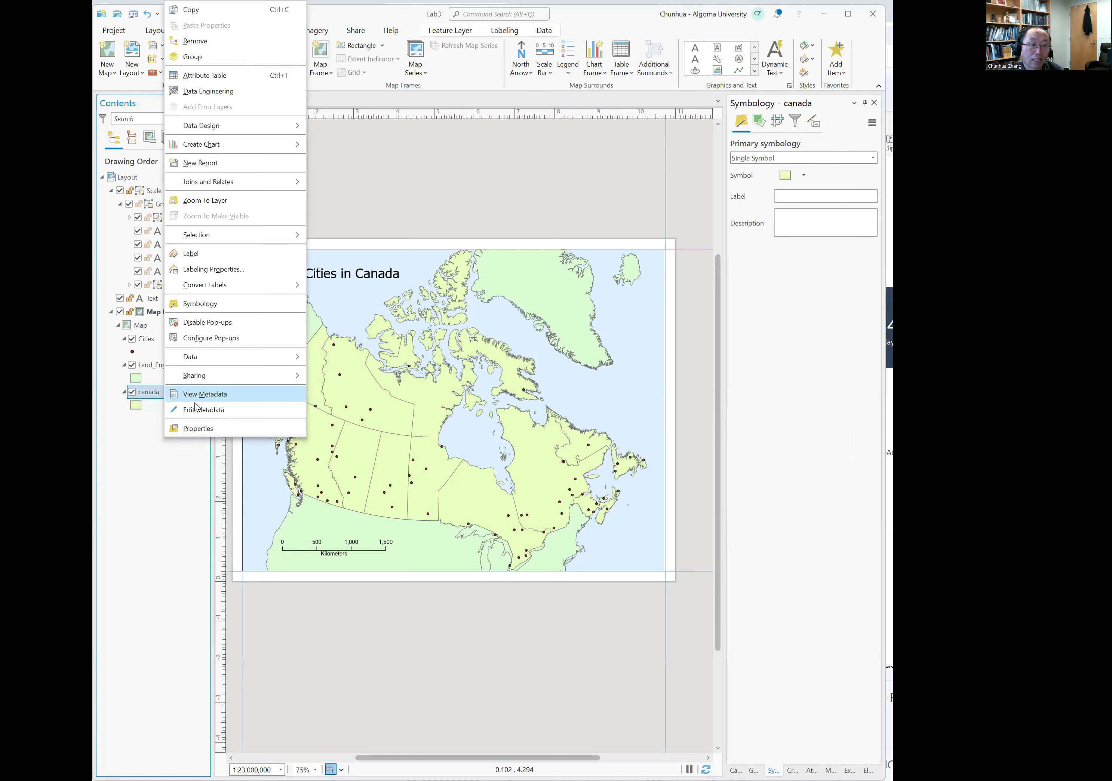
click(224, 434)
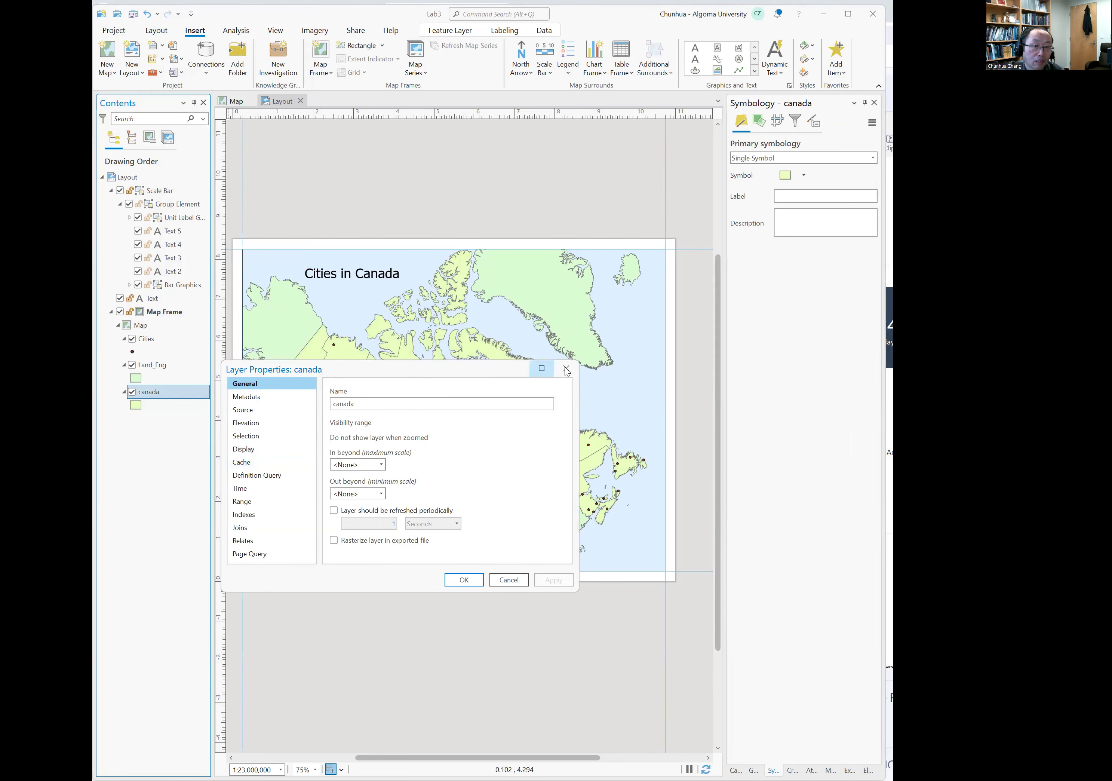
Step: Open the canada layer's symbology and symbolize it by Unique Values on the PROV_EN field
right_click(193, 395)
click(223, 299)
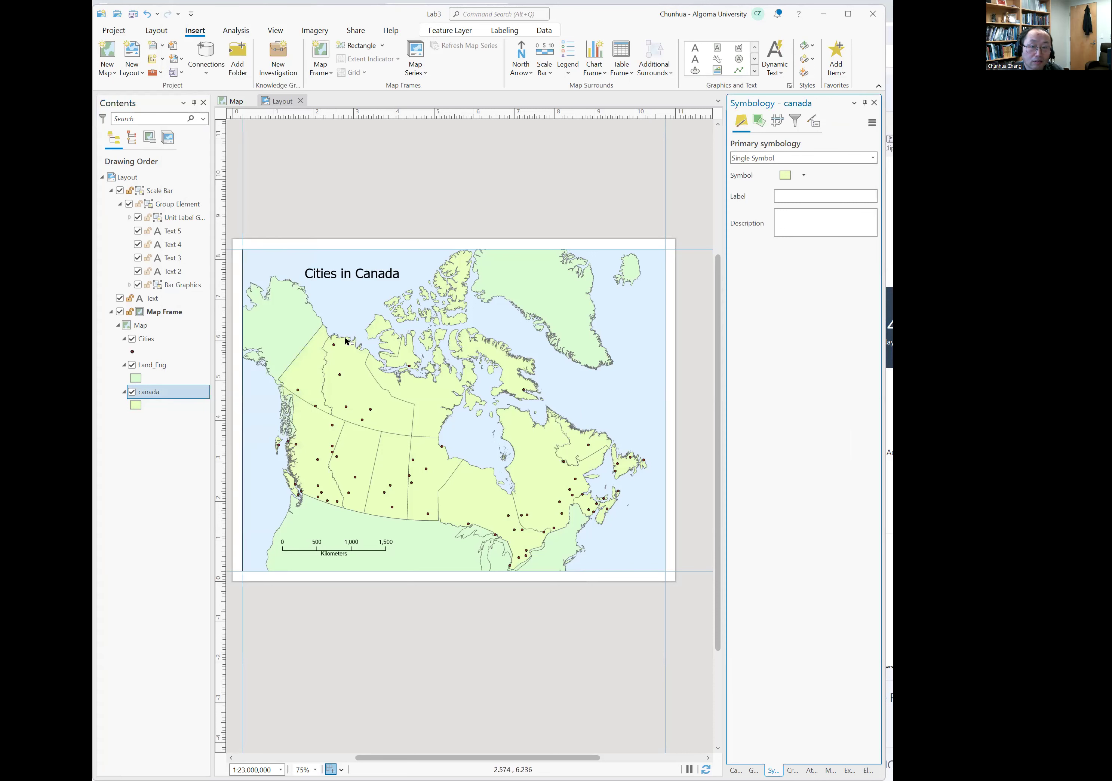
click(872, 158)
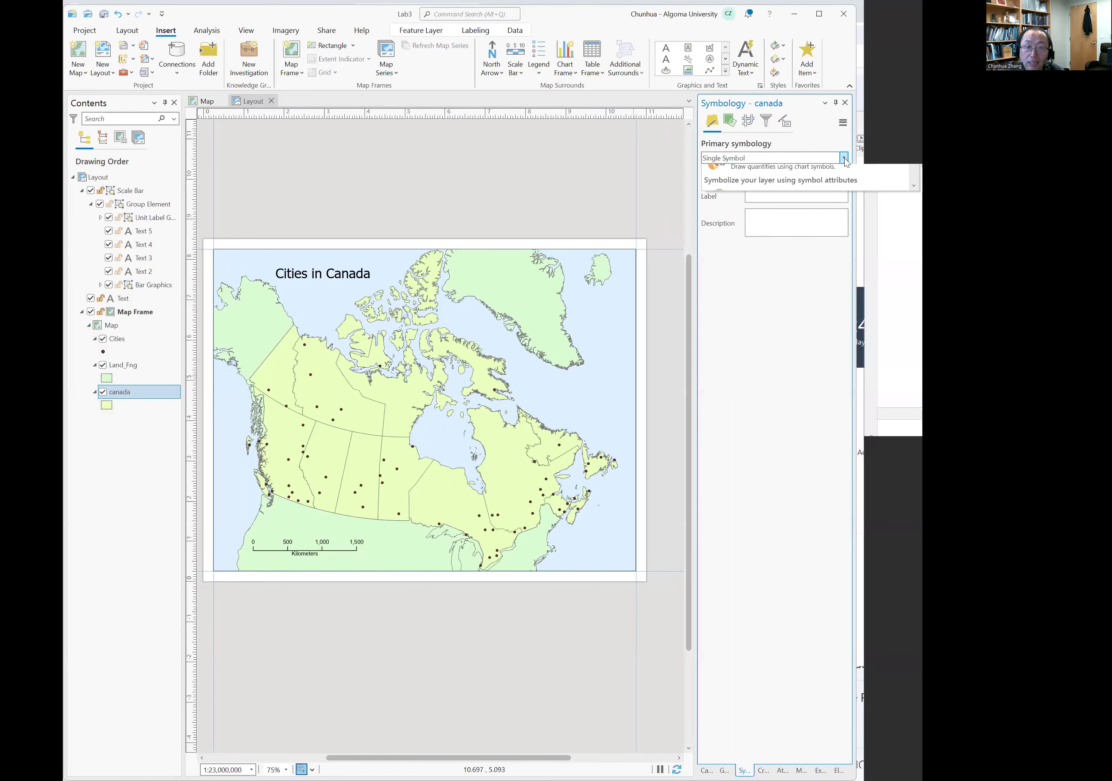
click(803, 225)
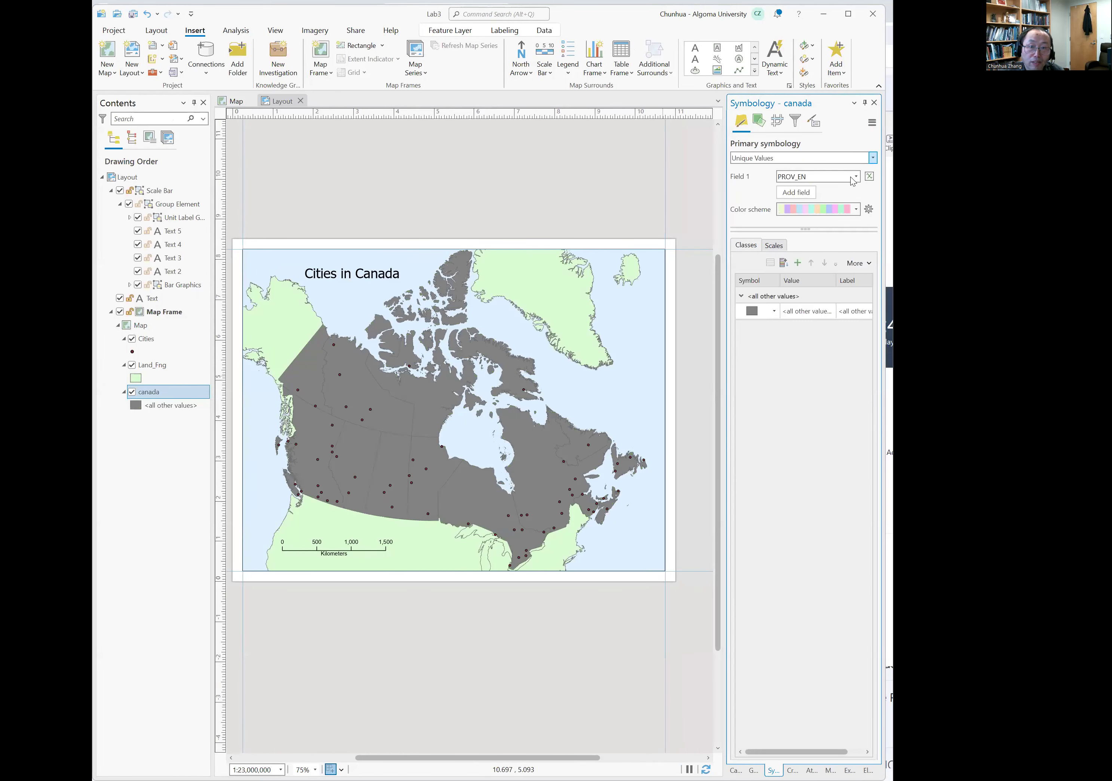
click(857, 177)
click(856, 179)
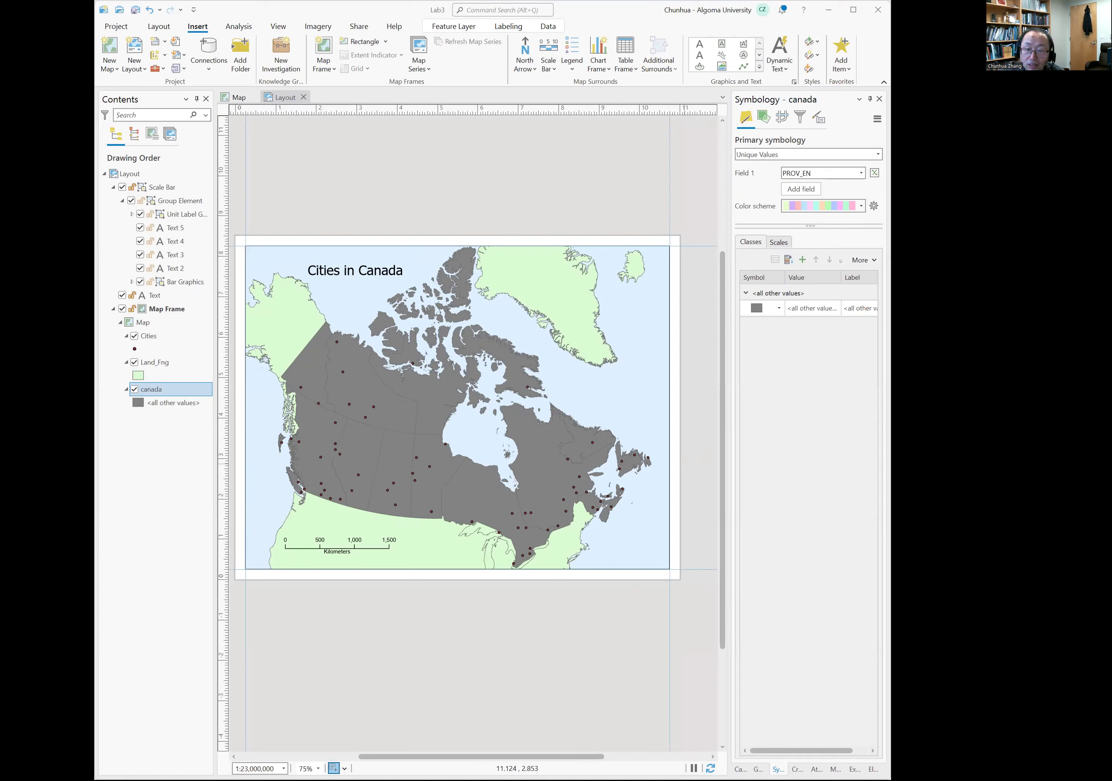
Step: Add all the listed province and territory values, from Alberta to Yukon, as symbol classes of the canada layer
click(809, 310)
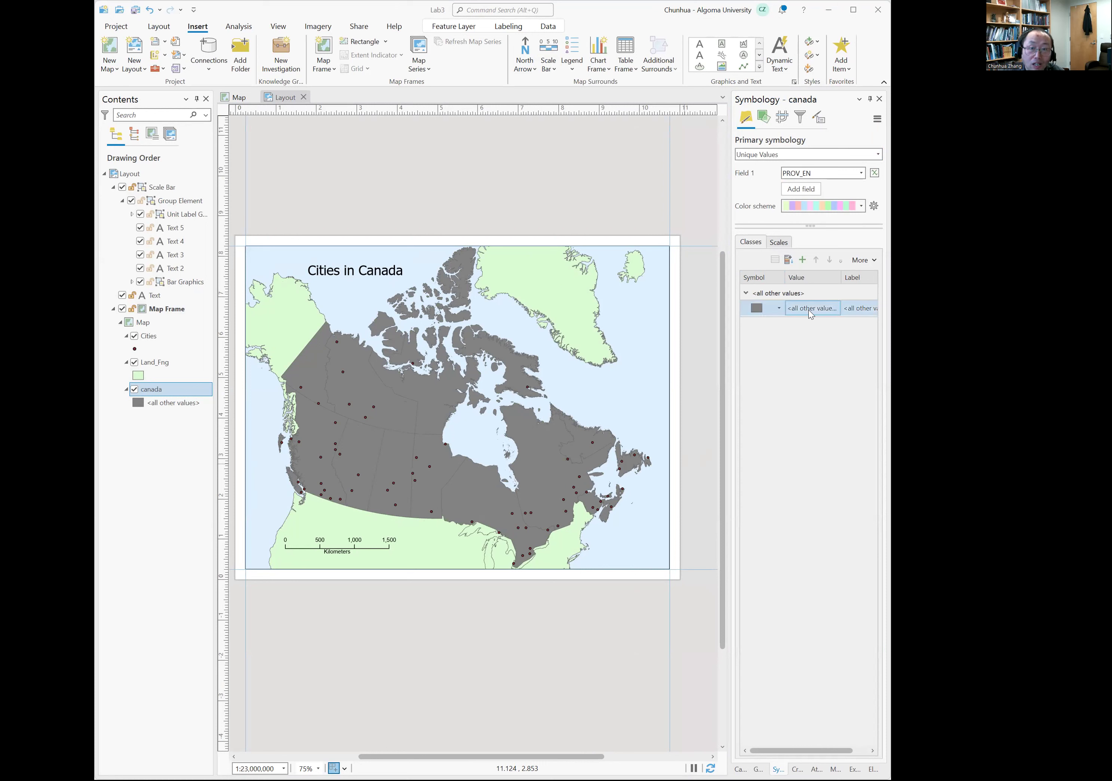
click(802, 261)
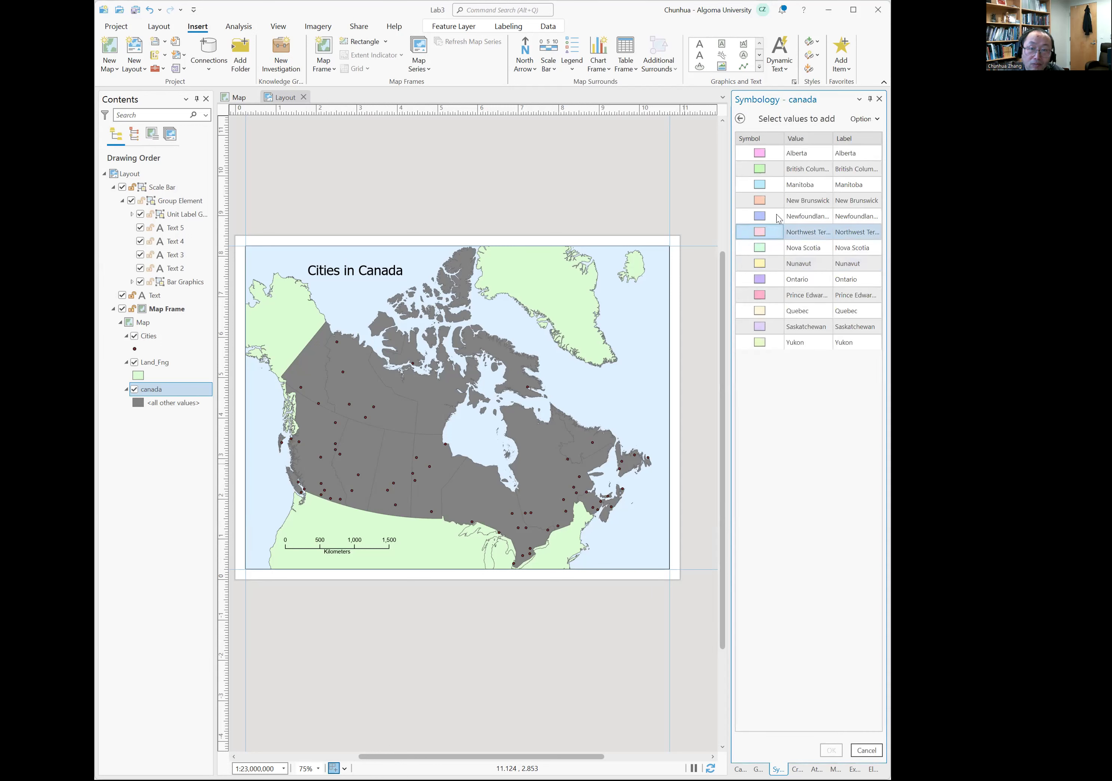
click(815, 341)
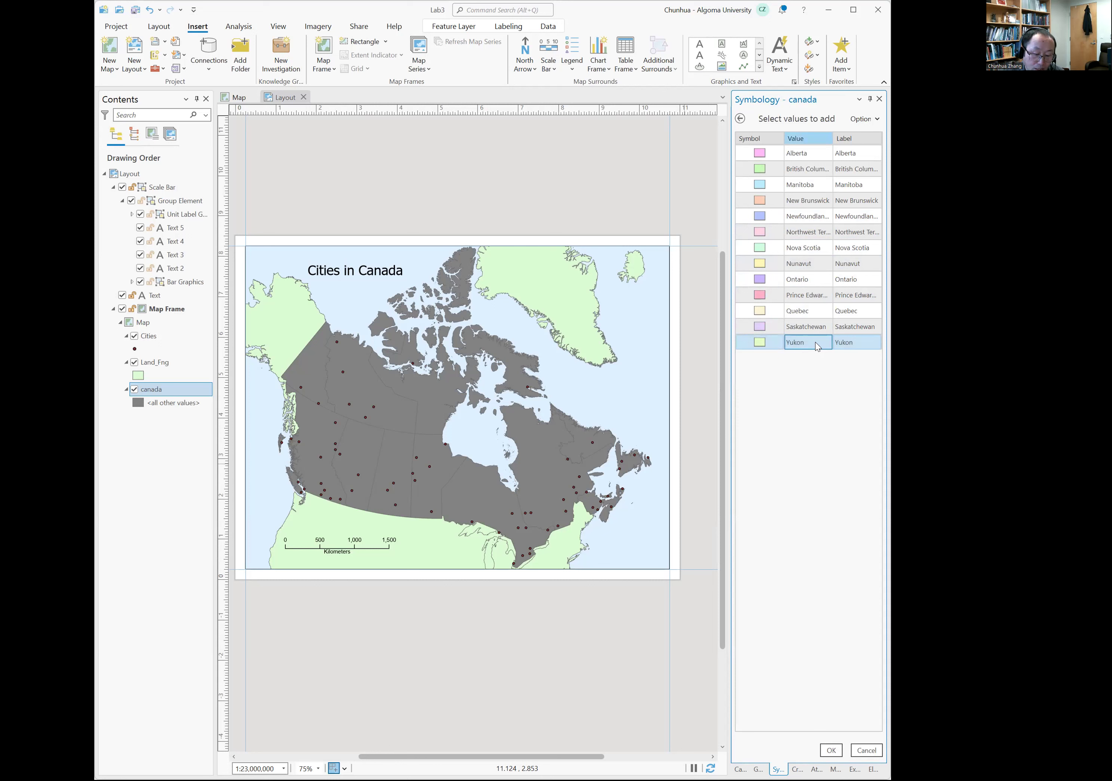
shift+click(805, 152)
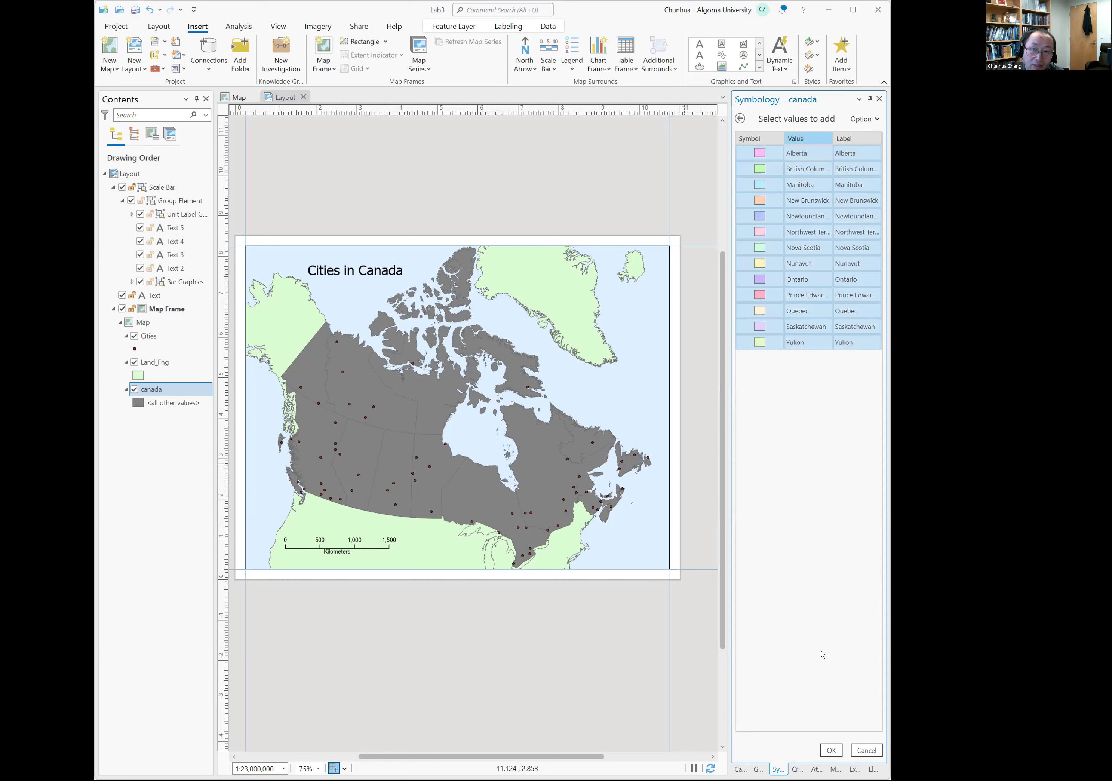
click(834, 754)
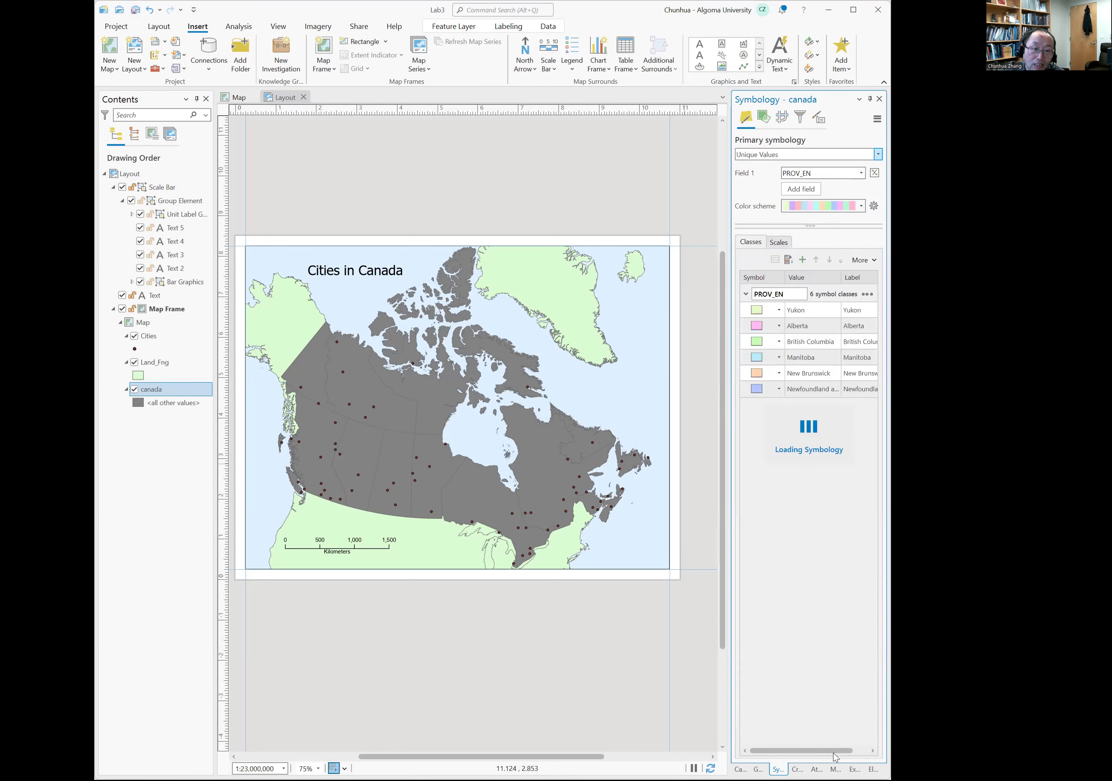